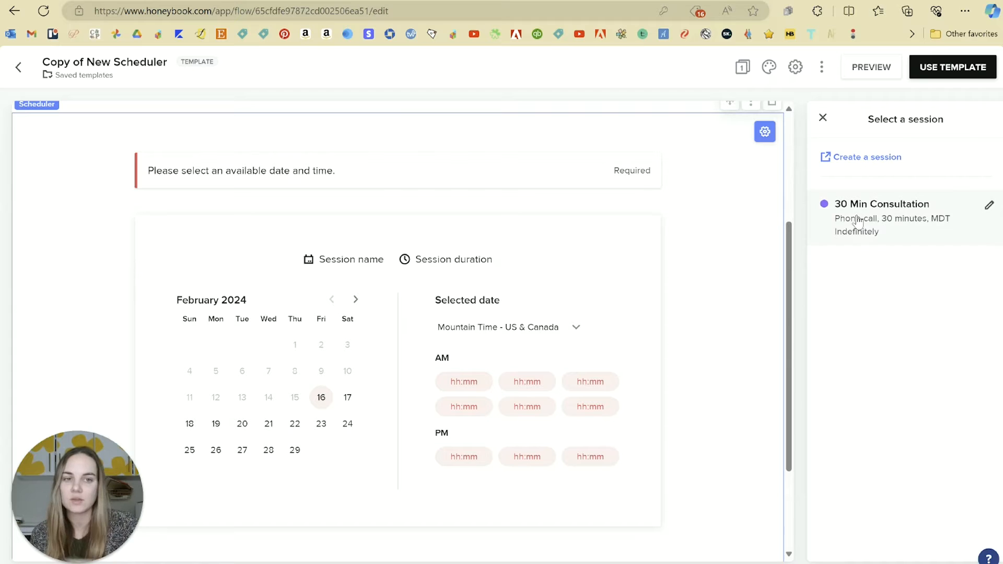
Open the Scheduler tool and start creating a new session type.
click(872, 158)
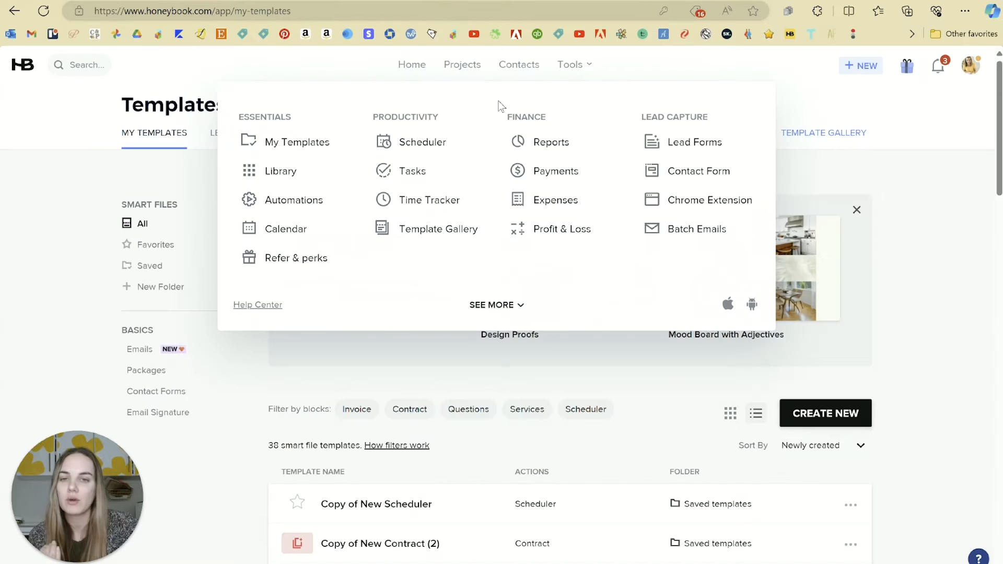
click(421, 141)
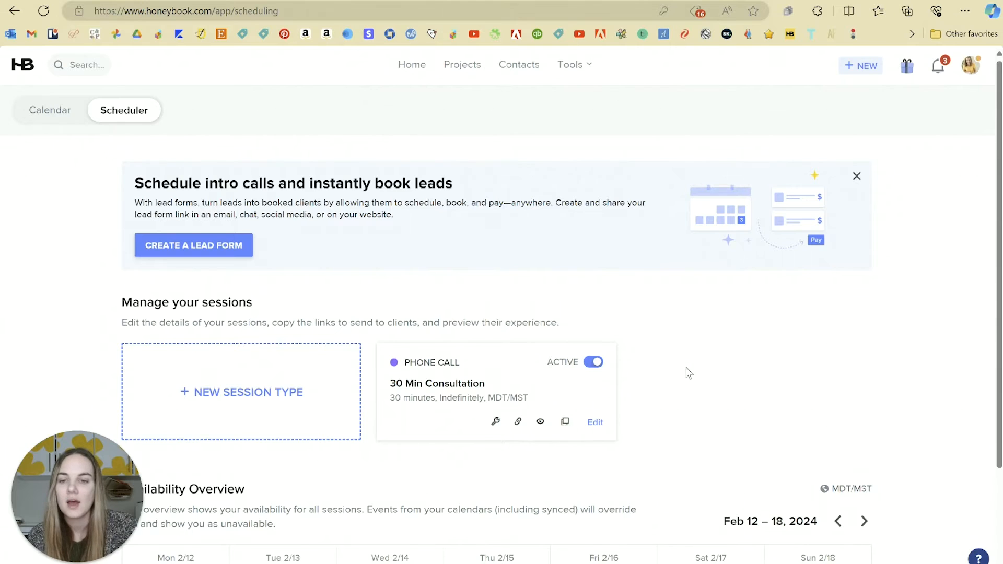
scroll(679, 332, down, 2)
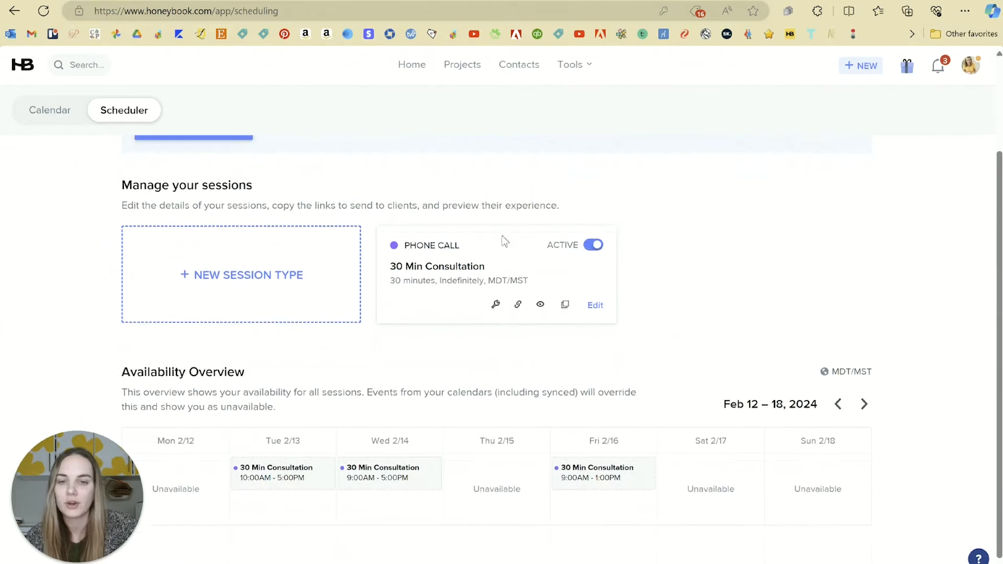
click(233, 279)
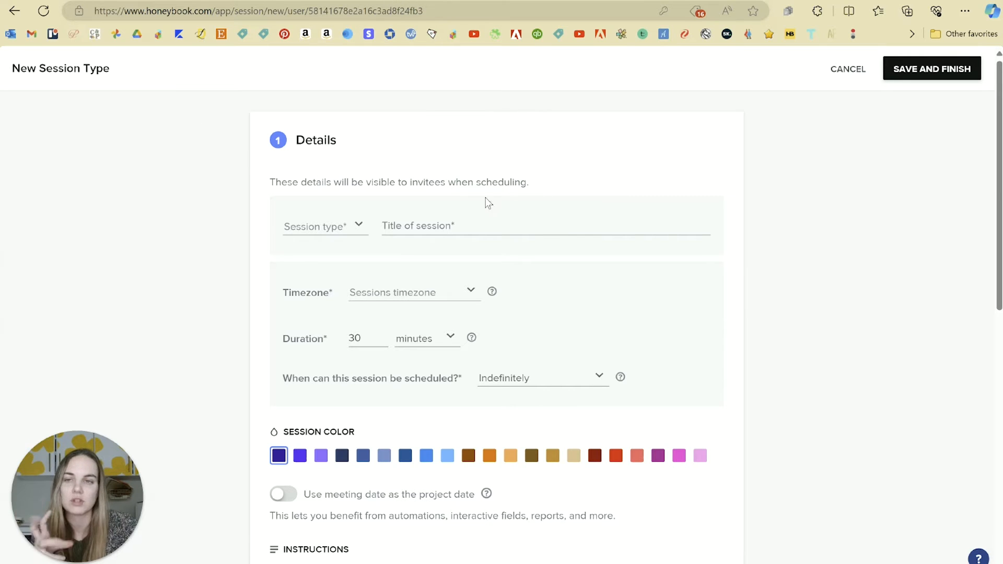
Set the session type to Video and title the session "Client Consult".
click(344, 228)
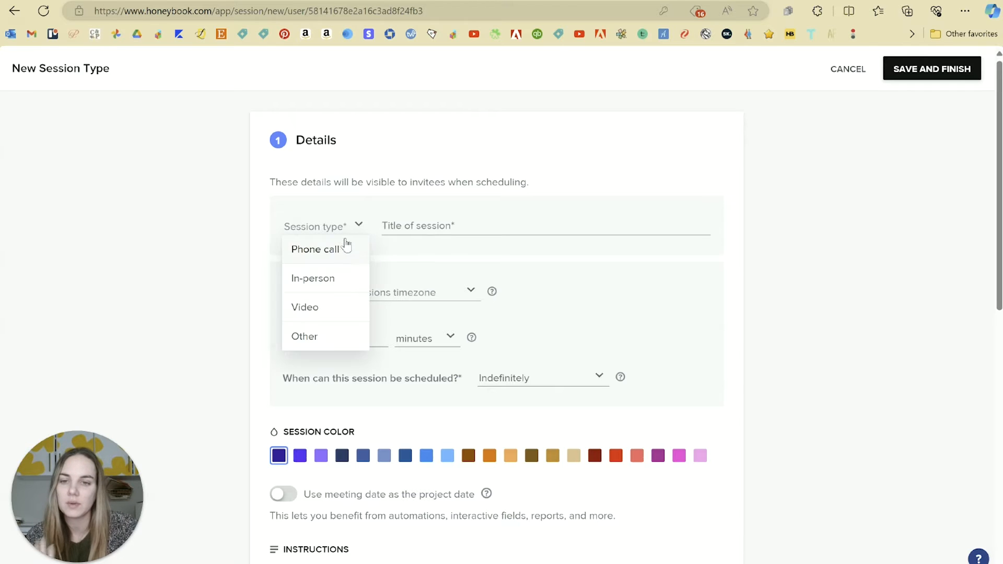
click(325, 307)
click(428, 227)
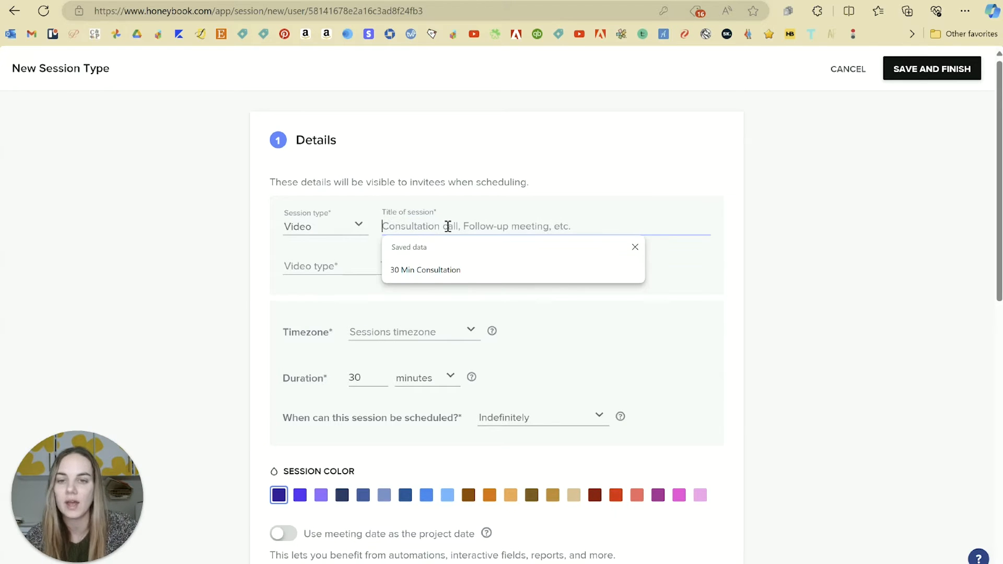
text(Consult)
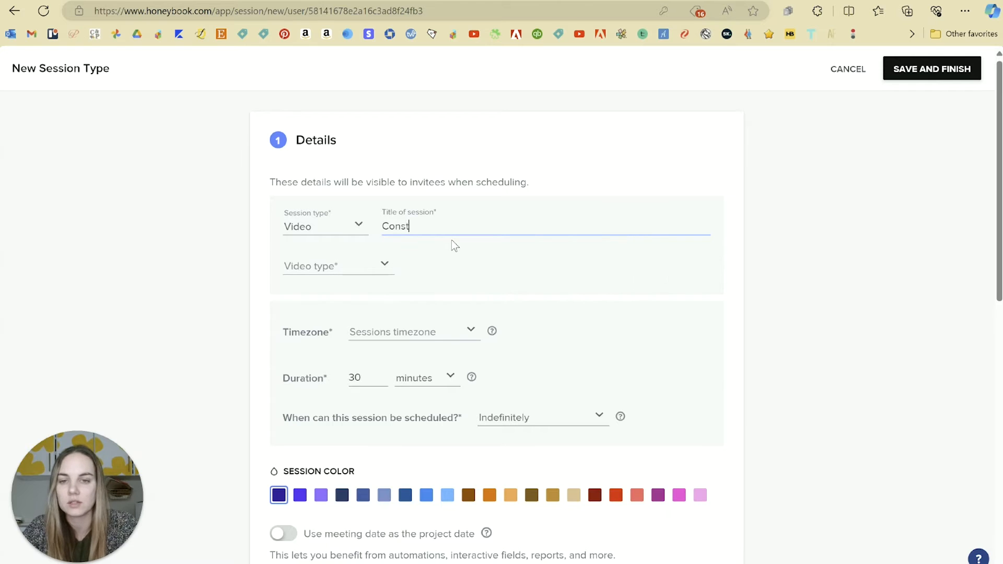
key(BackSpace)
key(BackSpace)
key(BackSpace)
key(BackSpace)
key(BackSpace)
key(BackSpace)
key(BackSpace)
text(lient Consult)
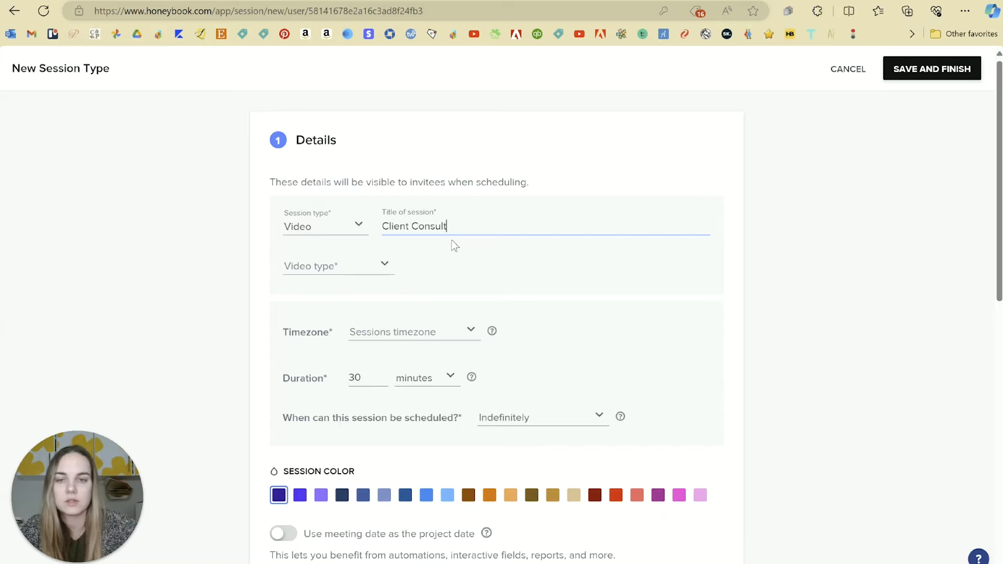
Try Zoom and Google as the video type for the Client Consult session.
click(370, 268)
click(359, 316)
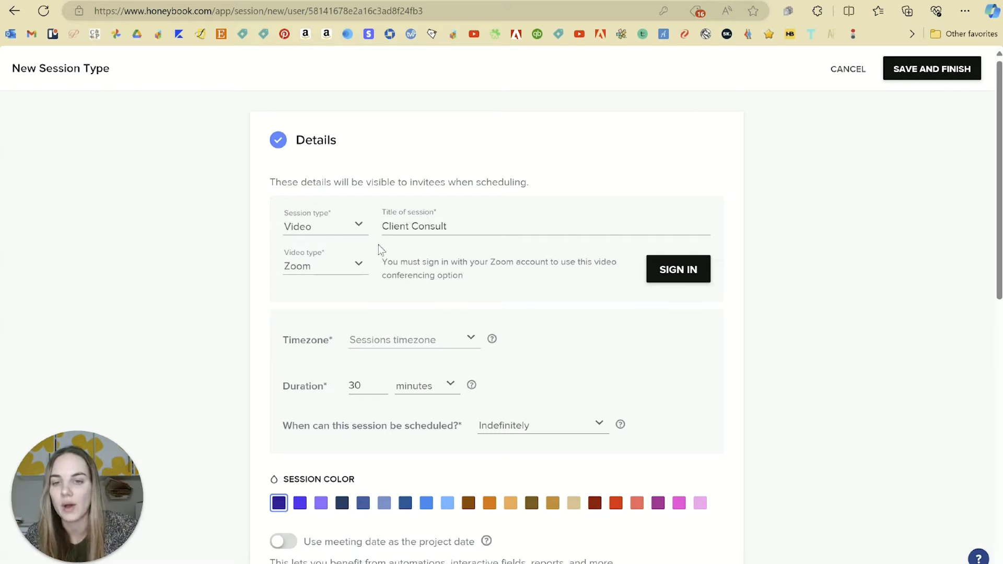
click(341, 272)
click(337, 289)
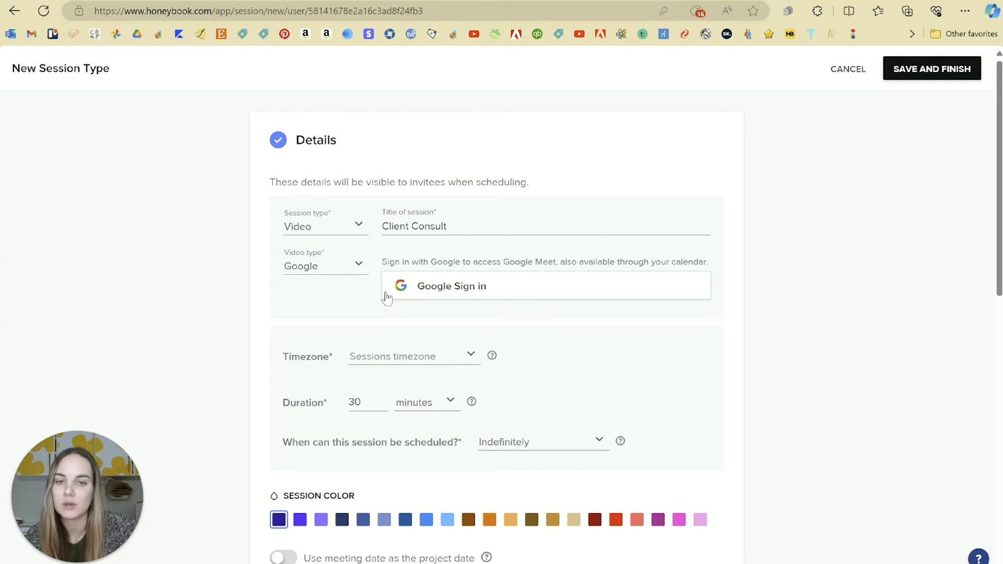
Set the session's video type to Other, leaving the optional video link empty.
click(361, 267)
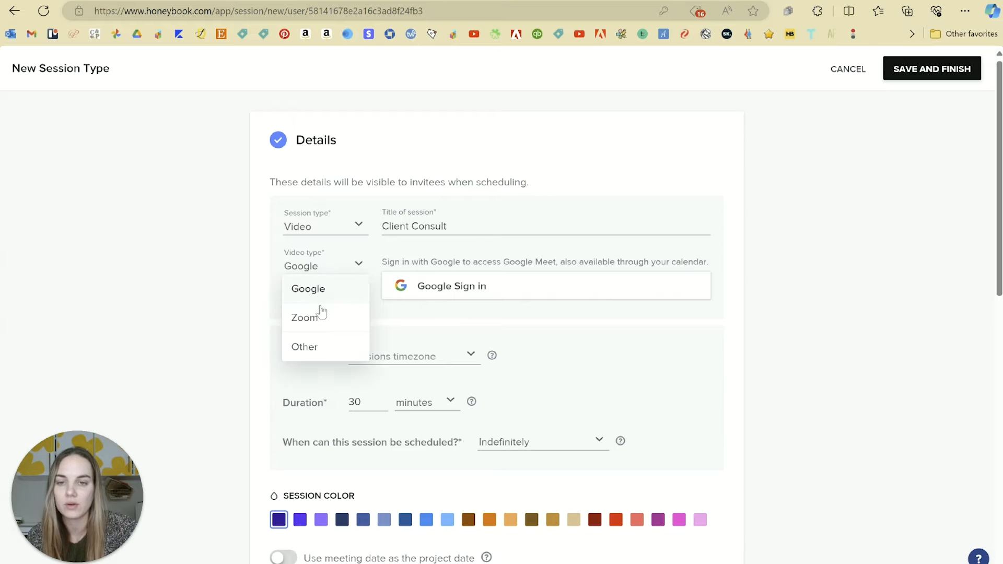
click(303, 349)
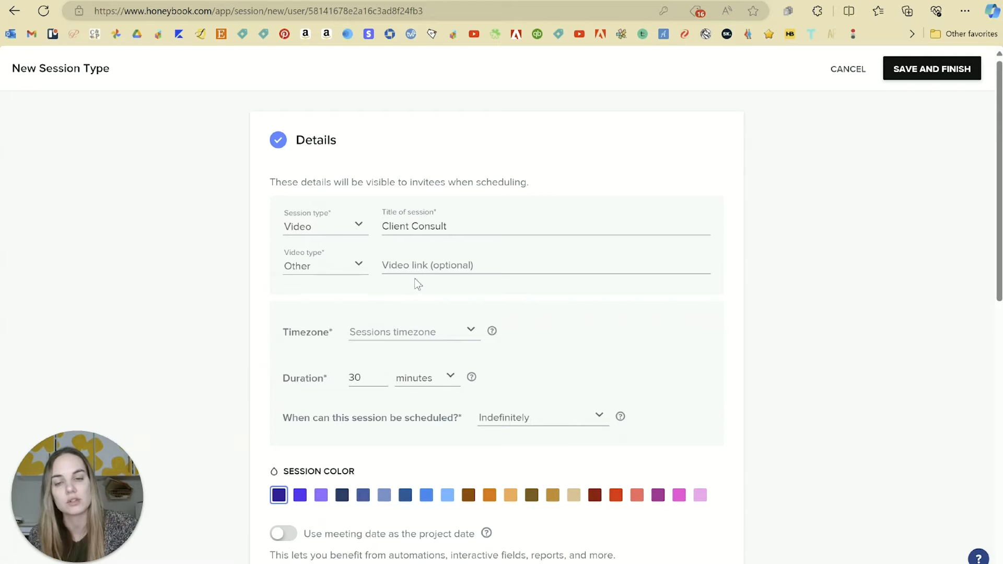
click(359, 266)
click(336, 319)
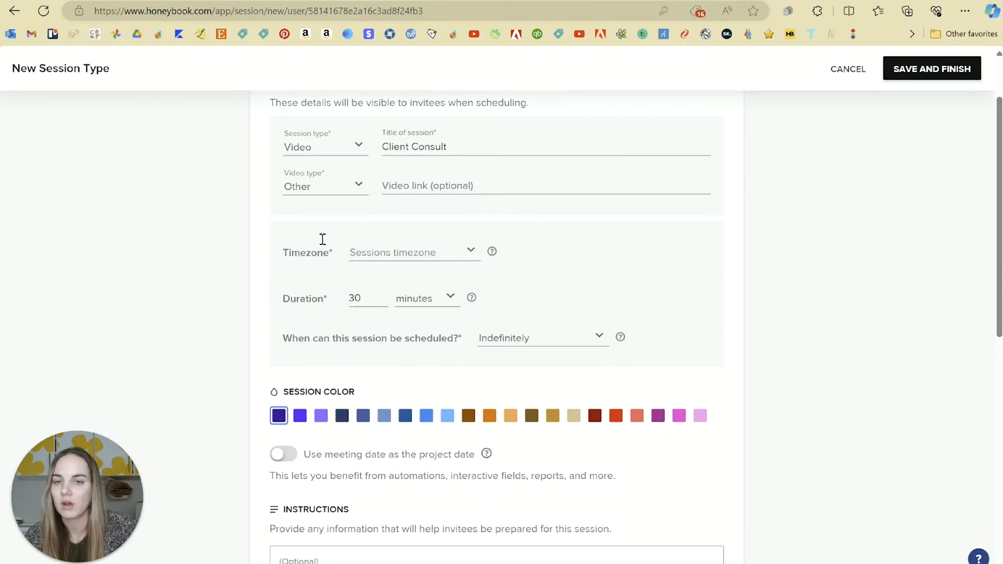
Set the session's timezone to MDT/MST.
scroll(256, 209, down, 2)
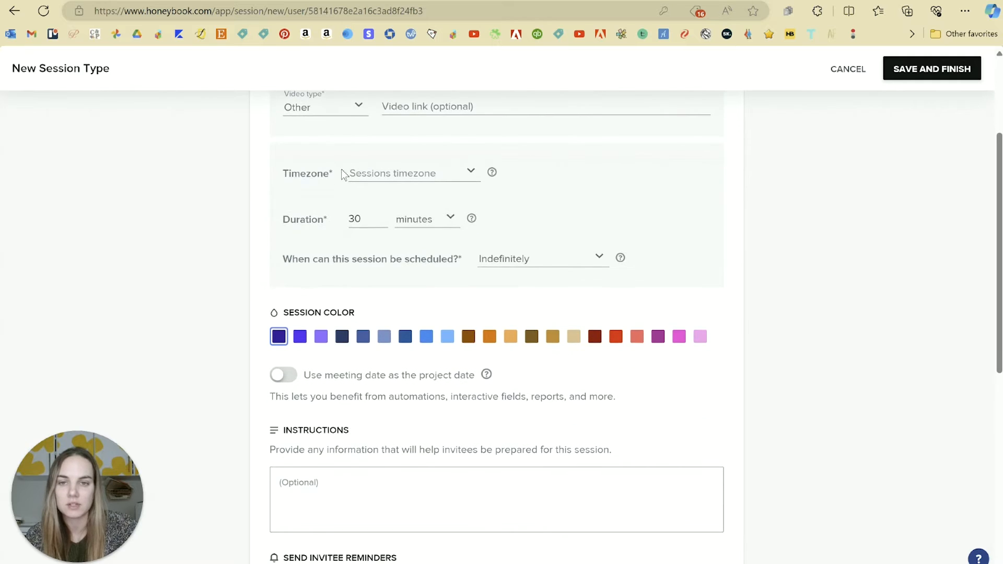
click(434, 173)
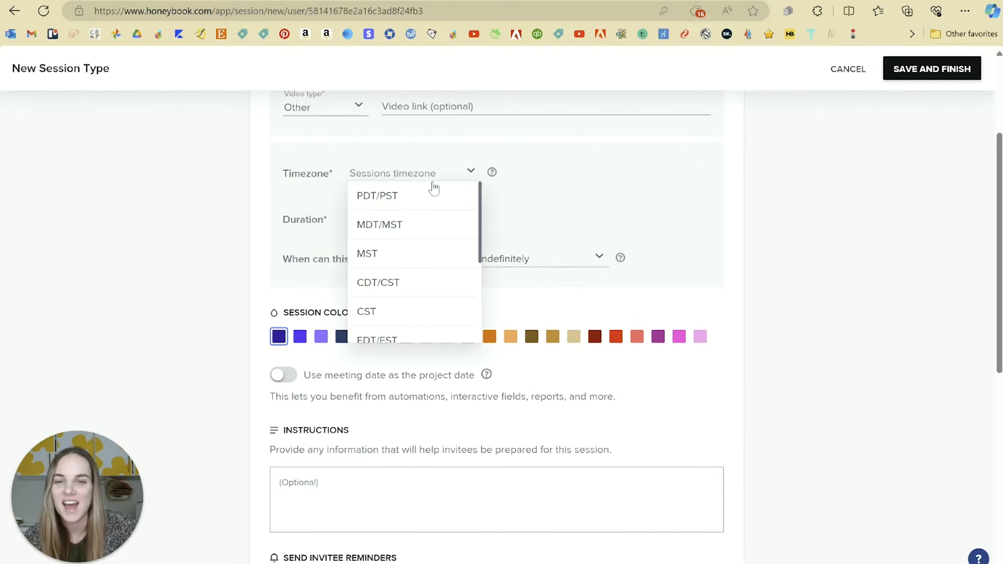
click(421, 230)
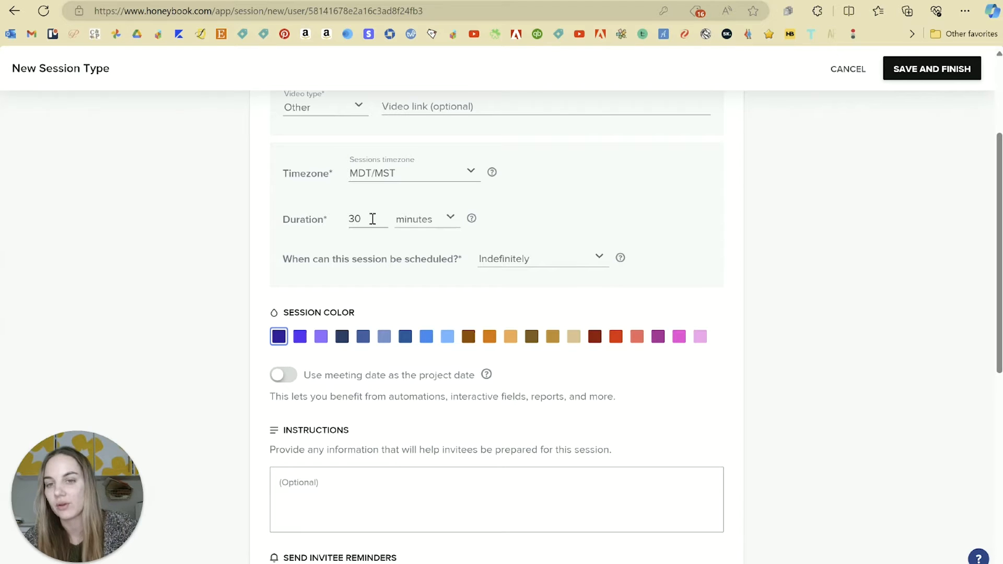
Try the Rolling window option for when the session can be scheduled, and restore it to Indefinitely.
click(601, 263)
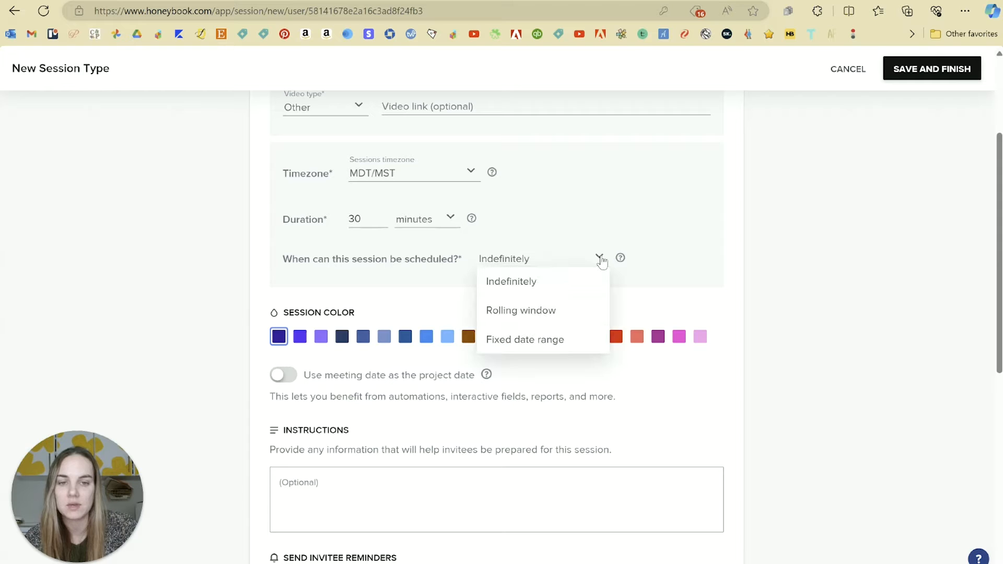
click(517, 311)
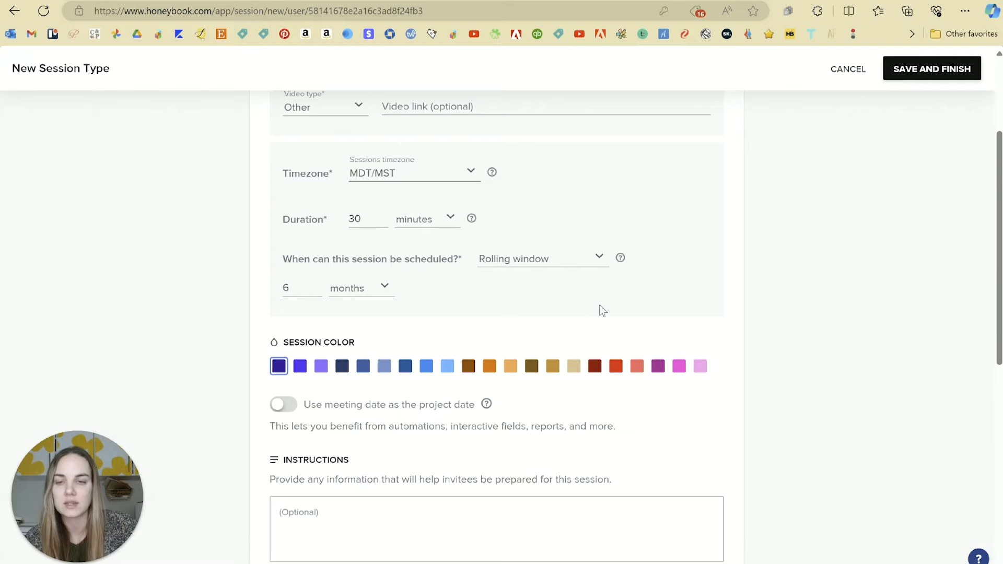
scroll(558, 235, down, 2)
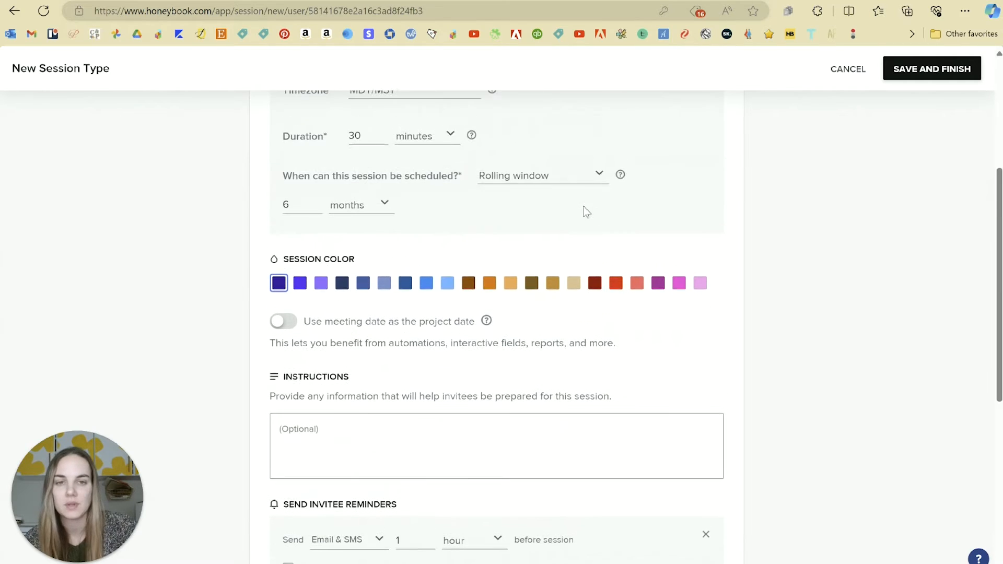
click(594, 180)
click(563, 202)
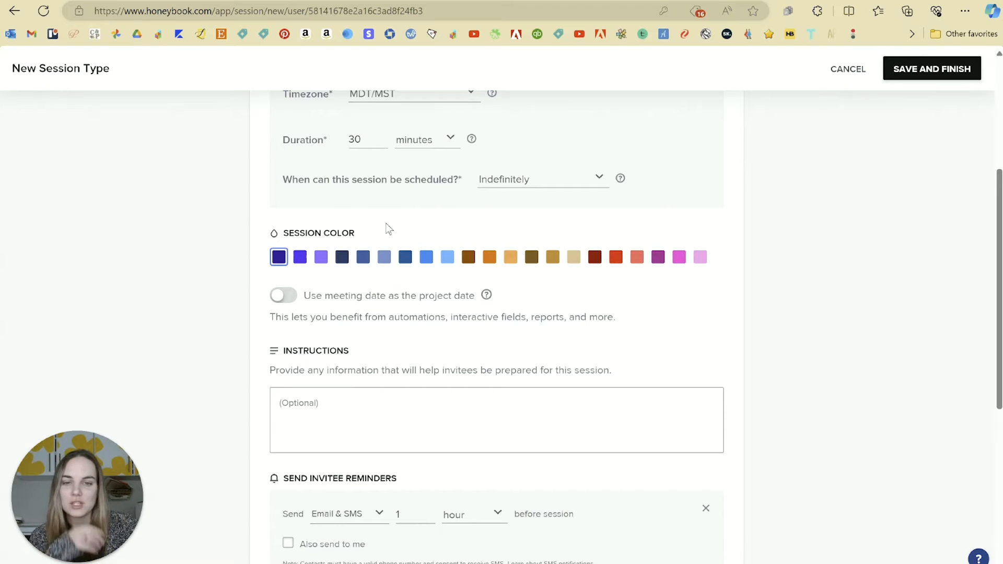
Choose the bright pink session color and place the cursor in the optional instructions box.
click(677, 258)
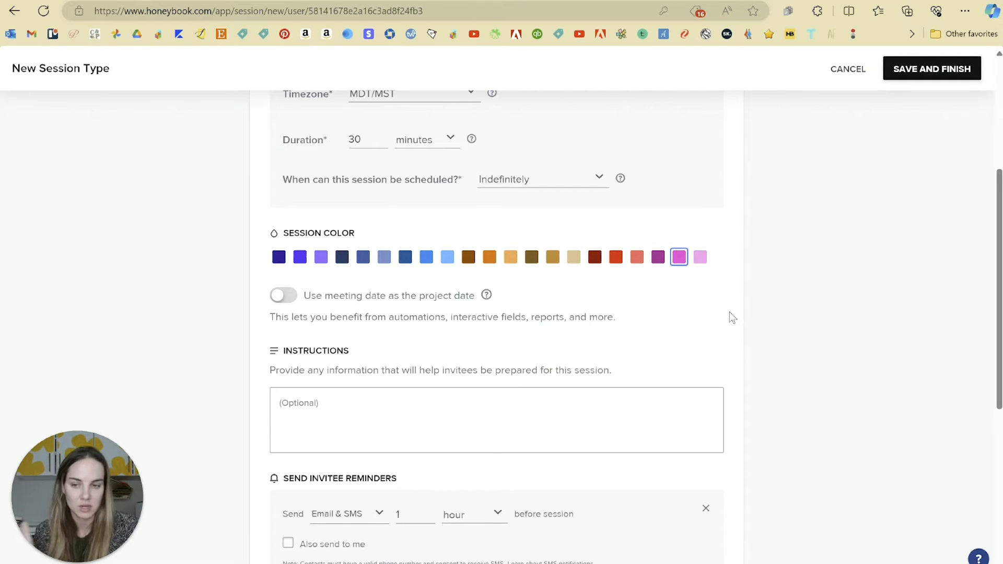
scroll(507, 239, down, 2)
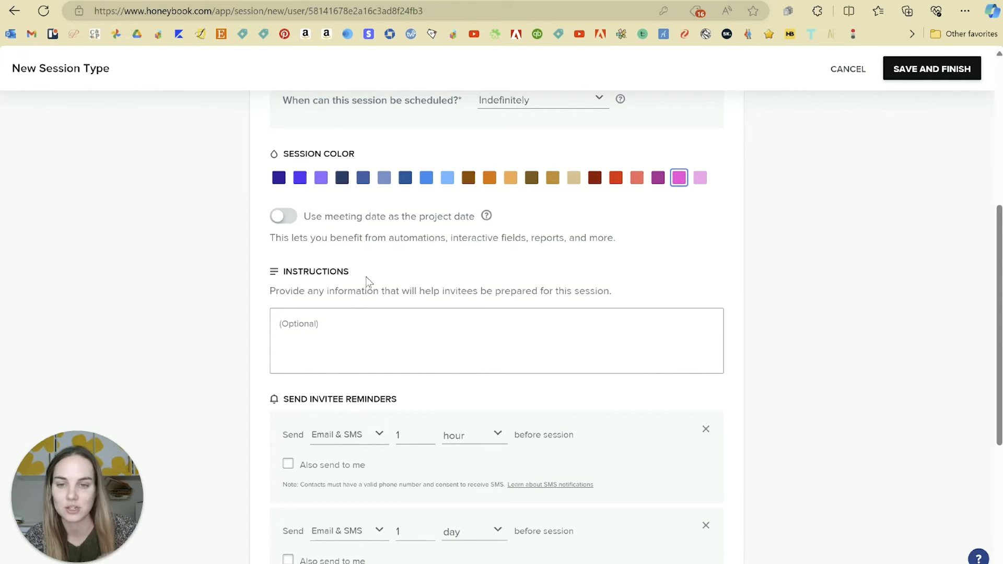
scroll(368, 282, down, 3)
click(460, 184)
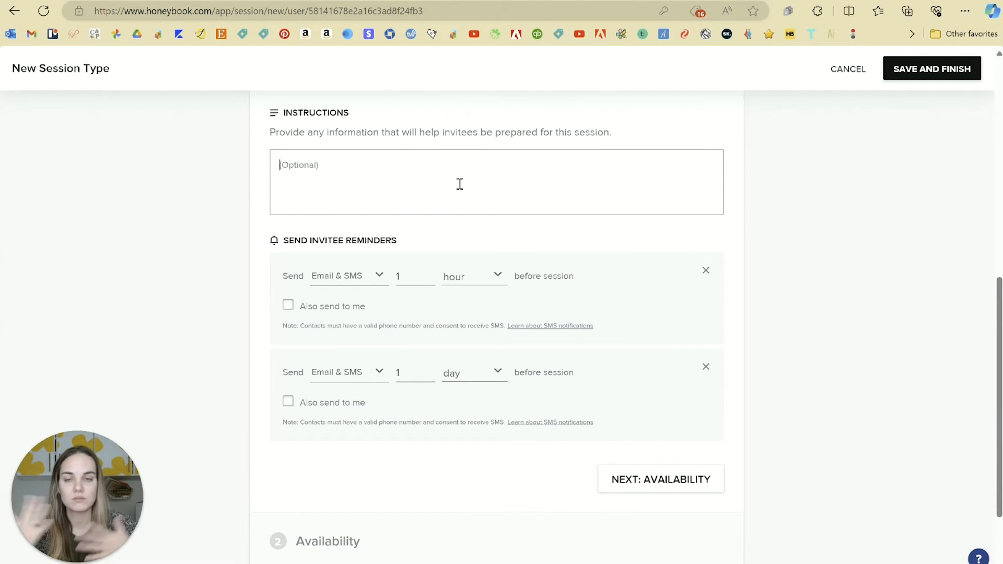
Change both invitee reminders, one hour and one day before the session, to be sent by Email only.
scroll(460, 184, down, 2)
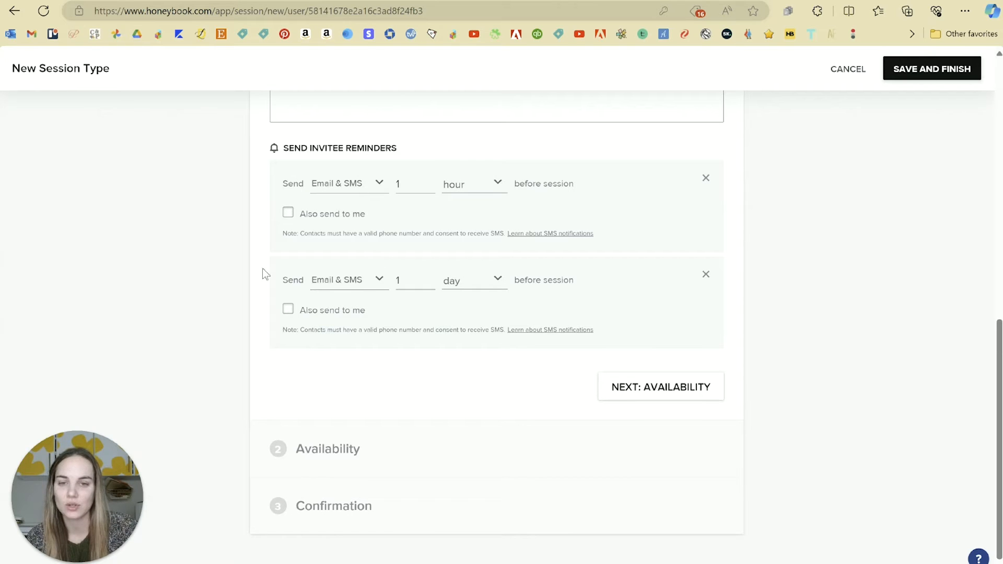
click(379, 187)
click(352, 208)
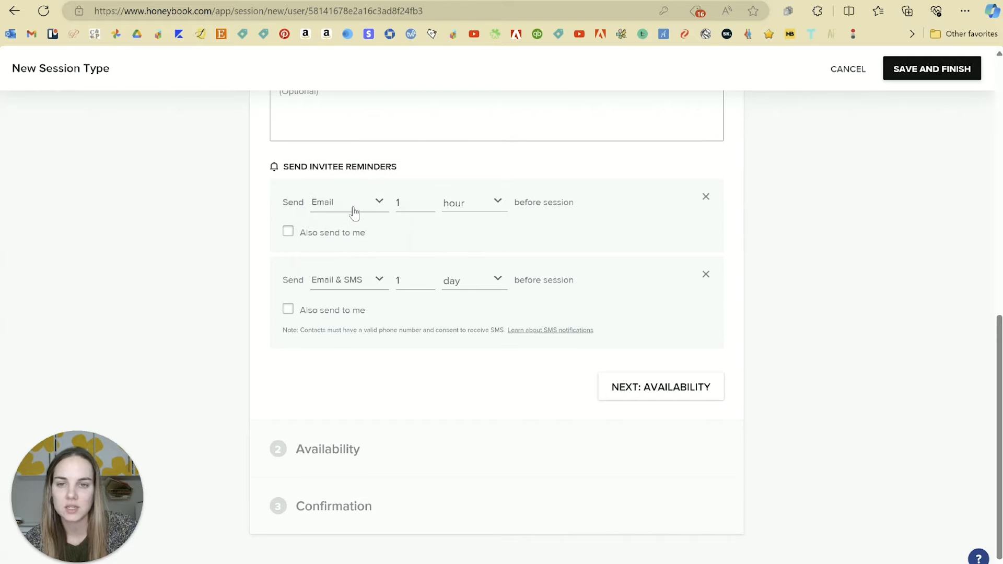
click(498, 202)
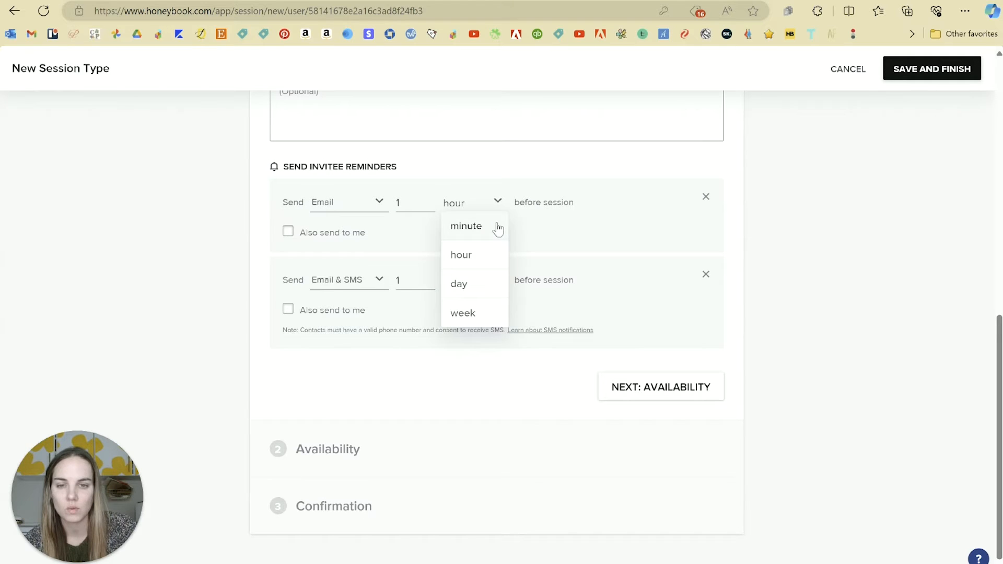
click(555, 165)
click(379, 281)
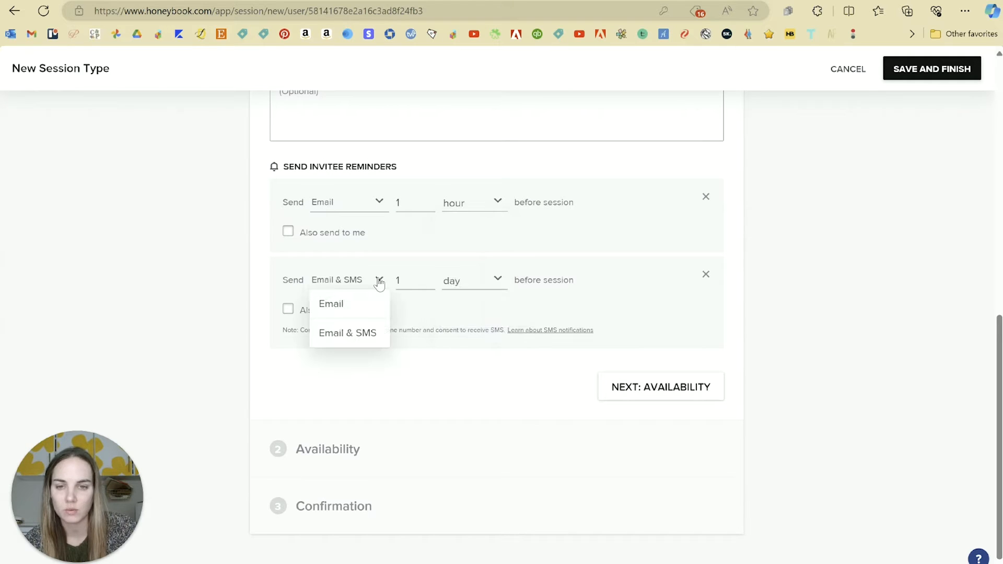
click(370, 307)
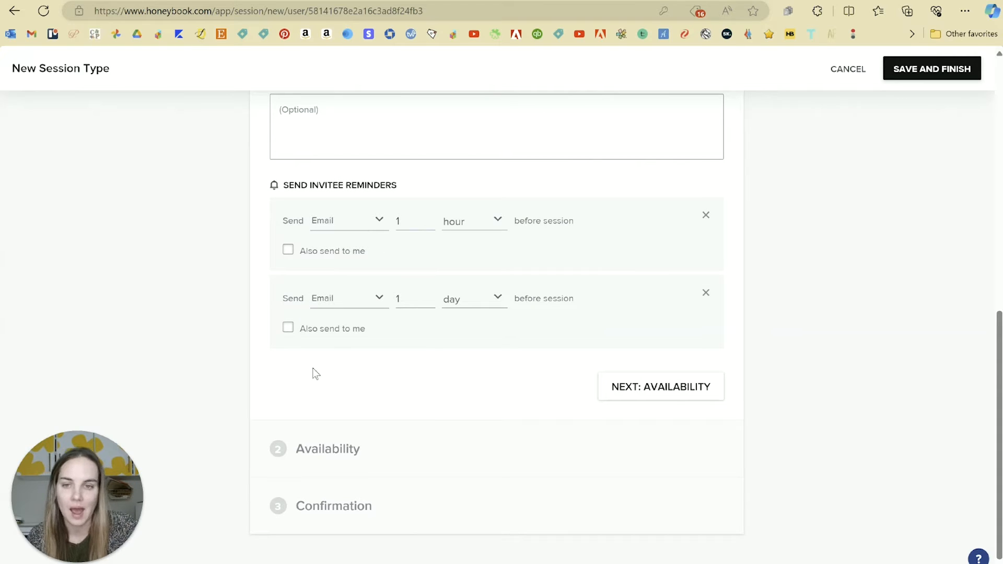
Enable "Also send to me" for the one-hour reminder only, leaving it off for the one-day reminder.
click(288, 328)
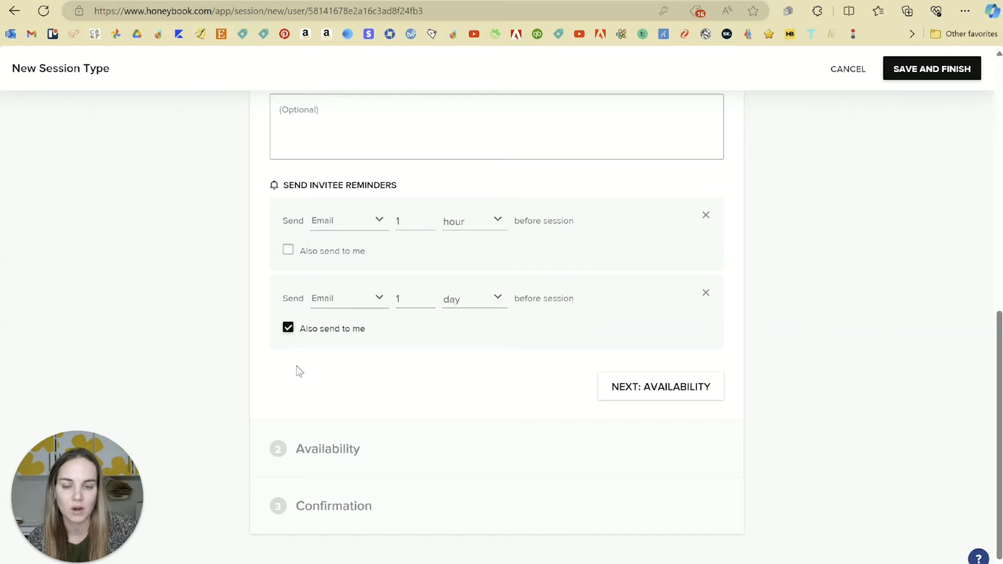
click(288, 328)
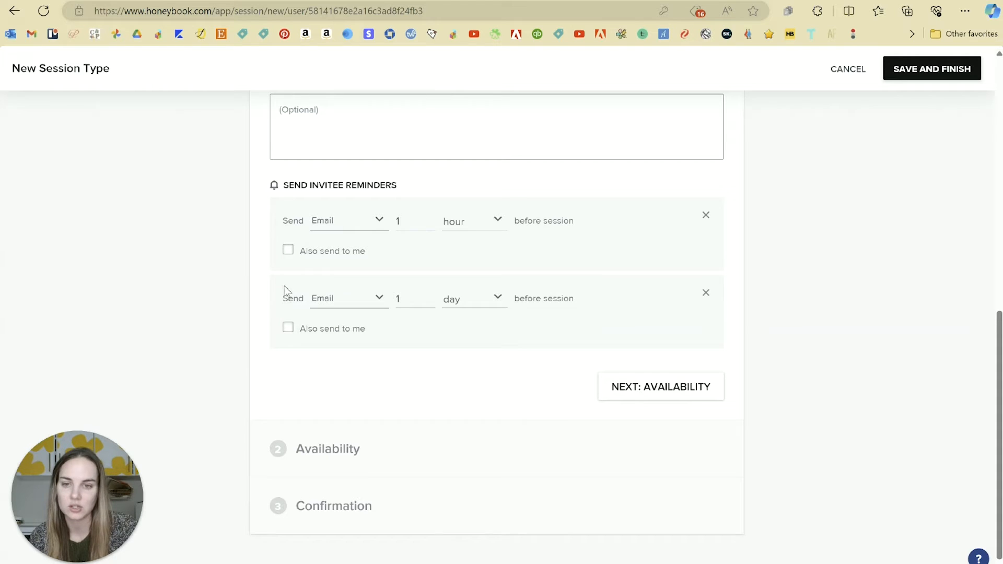
click(288, 250)
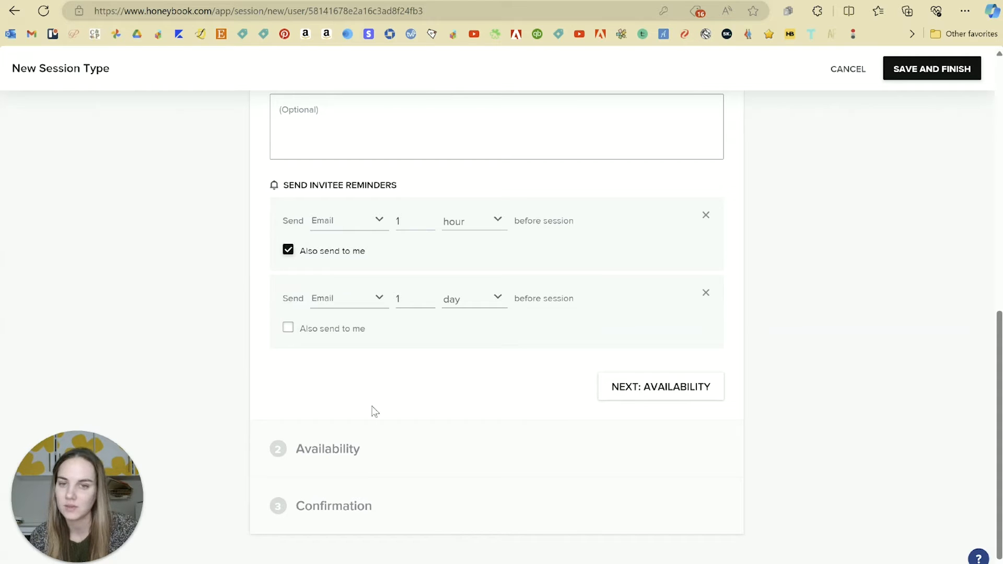
Proceed to the session's availability and remove the availability for all Mondays, saving the change.
click(638, 398)
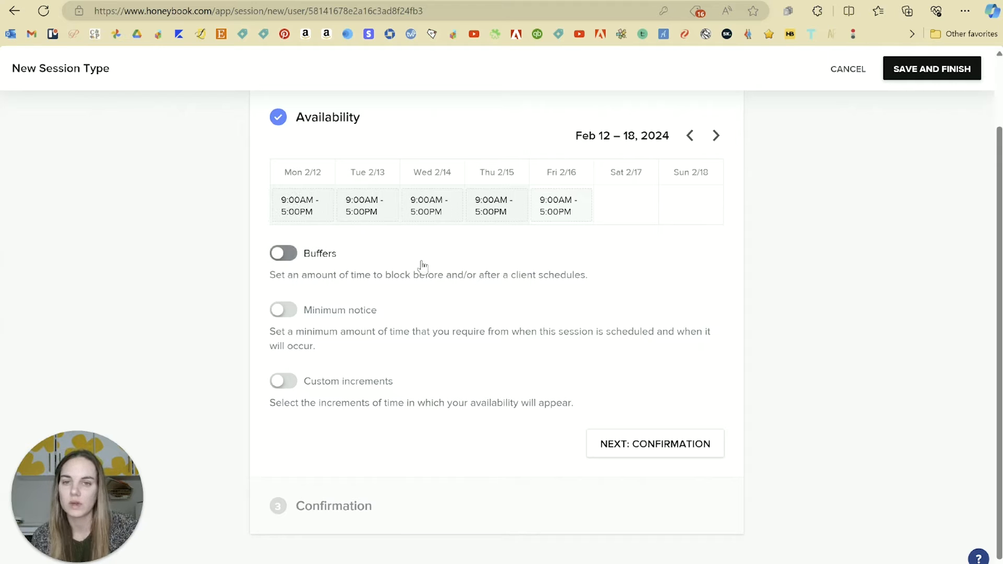
click(303, 209)
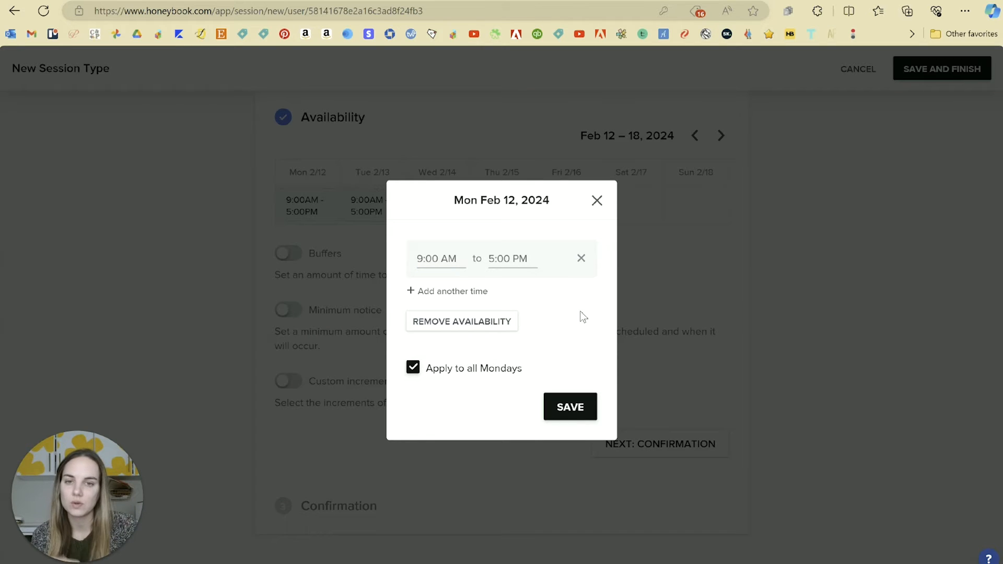
click(458, 261)
click(507, 321)
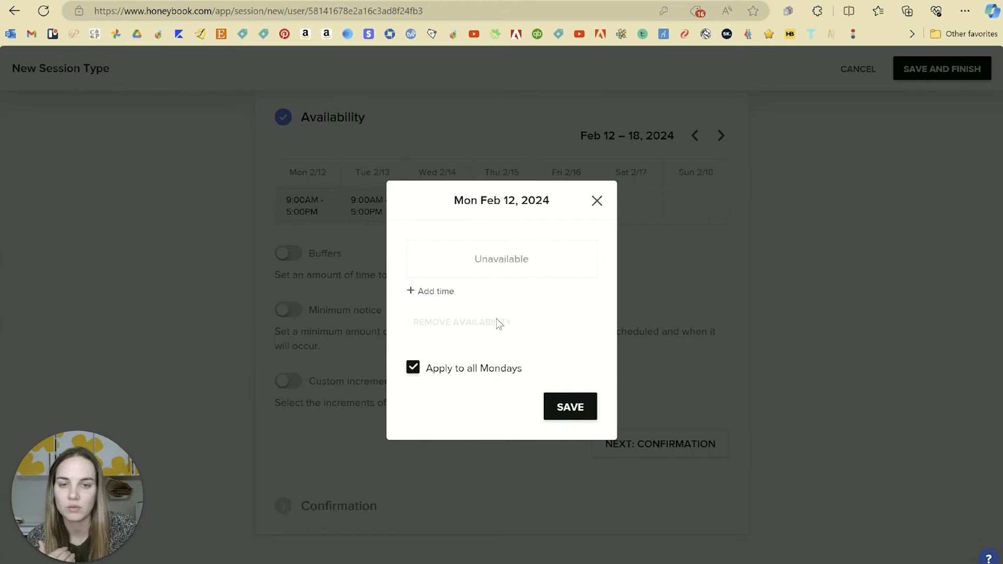
click(571, 407)
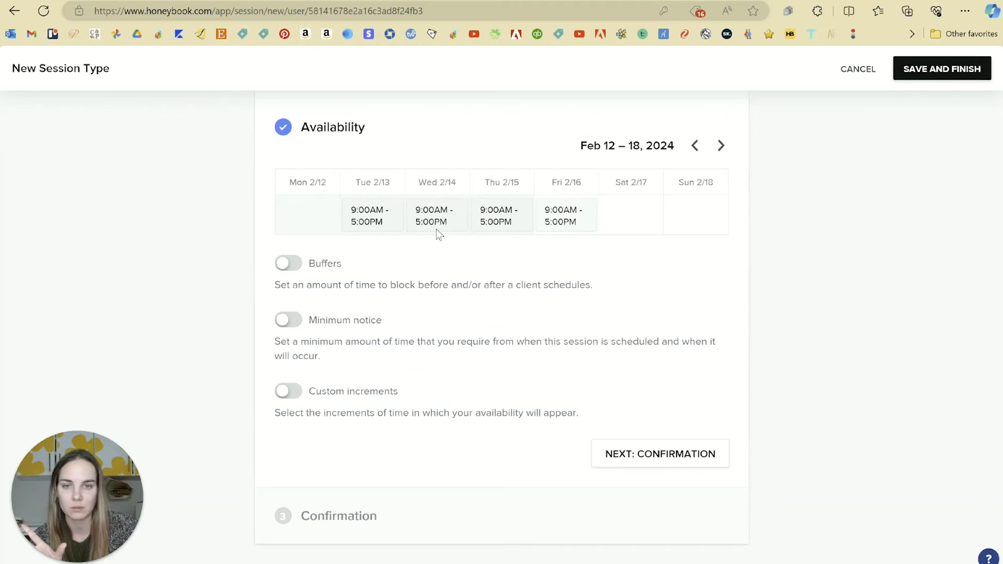
Remove the session's availability for all Wednesdays and all Fridays, saving each change.
click(438, 235)
click(445, 322)
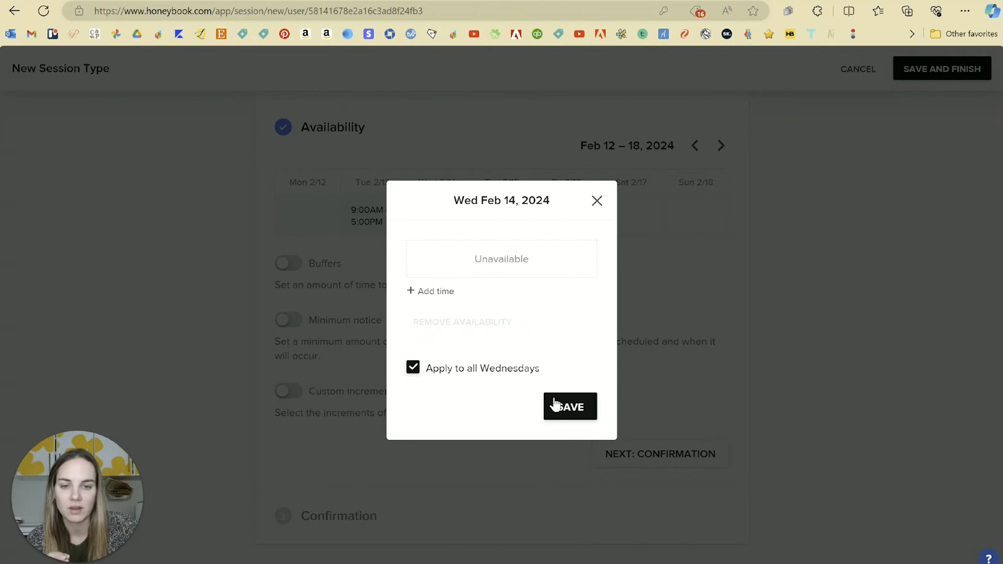
click(569, 403)
click(550, 231)
click(463, 322)
click(573, 409)
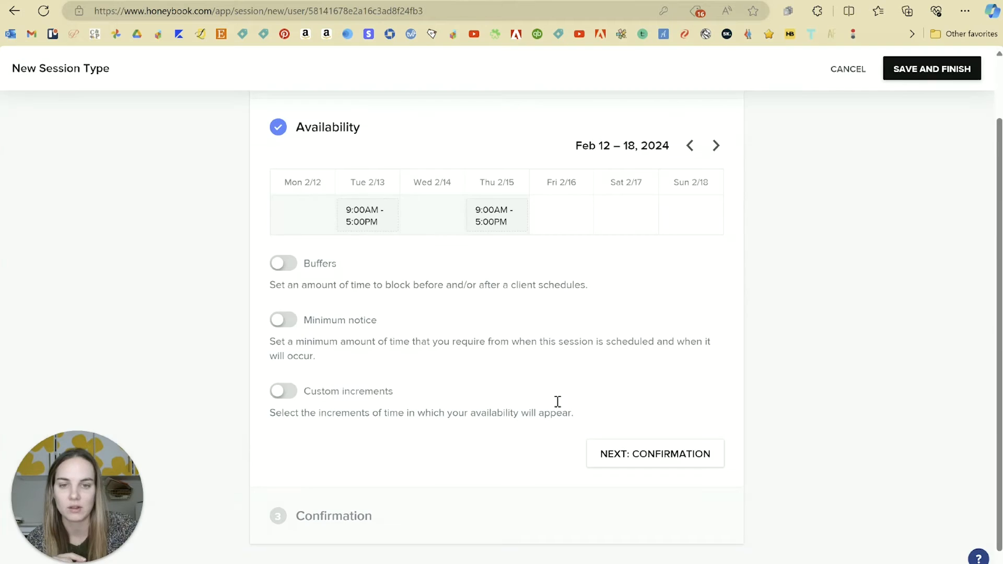
Set the availability for all Tuesdays to 10:00 am to 3:00 pm and save it.
click(368, 214)
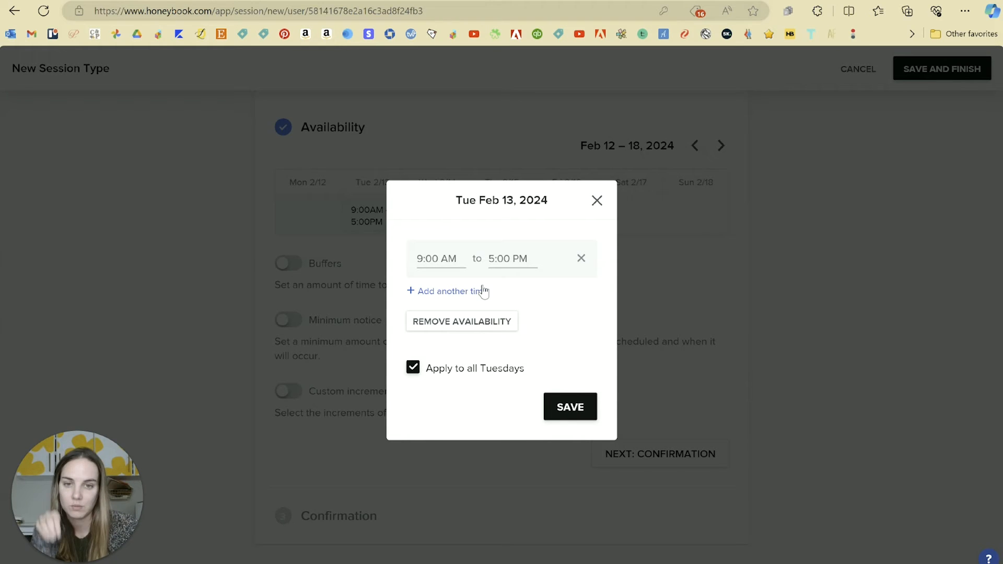
click(448, 260)
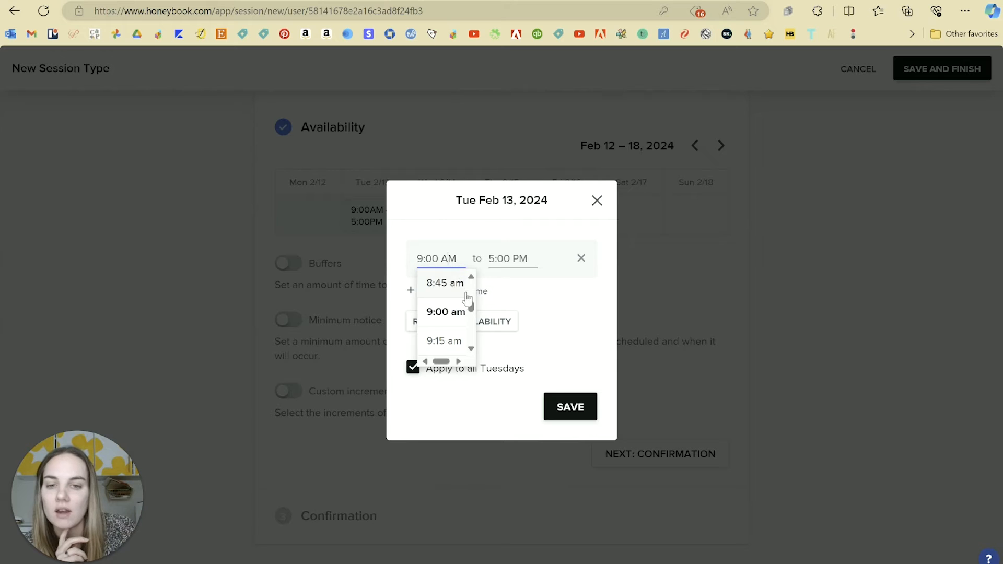
scroll(463, 339, down, 4)
click(444, 315)
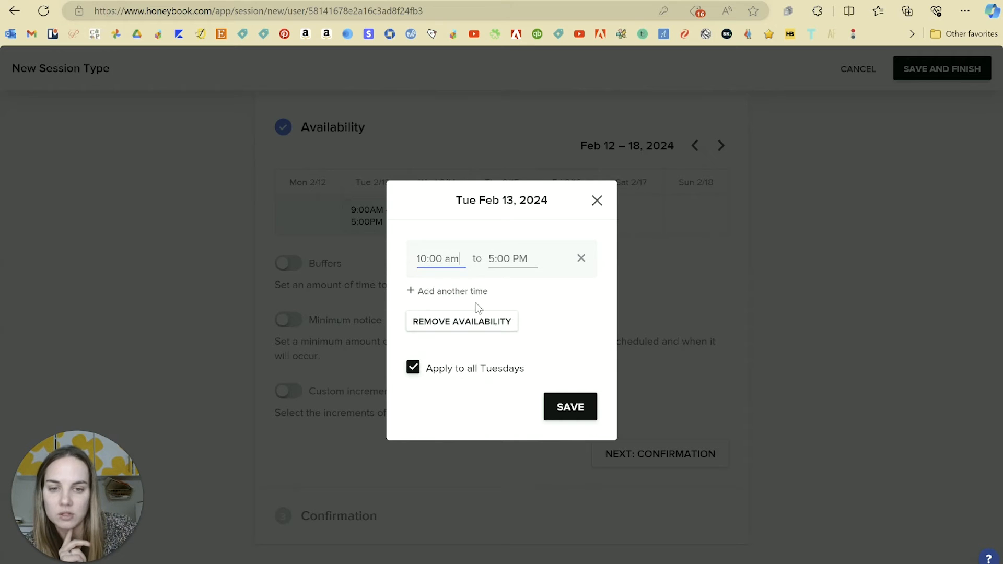
click(504, 264)
scroll(511, 314, down, 3)
scroll(510, 313, up, 10)
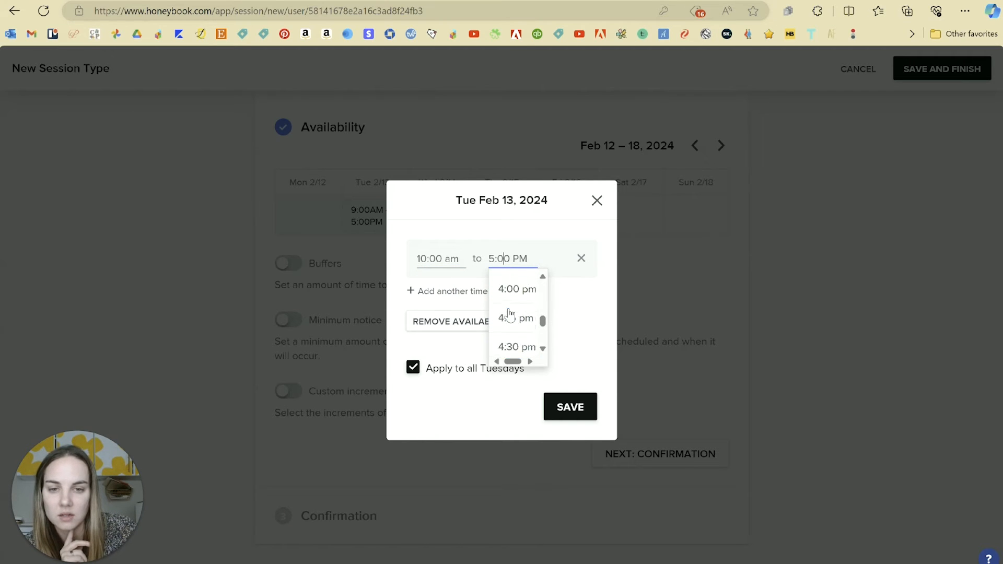
click(513, 281)
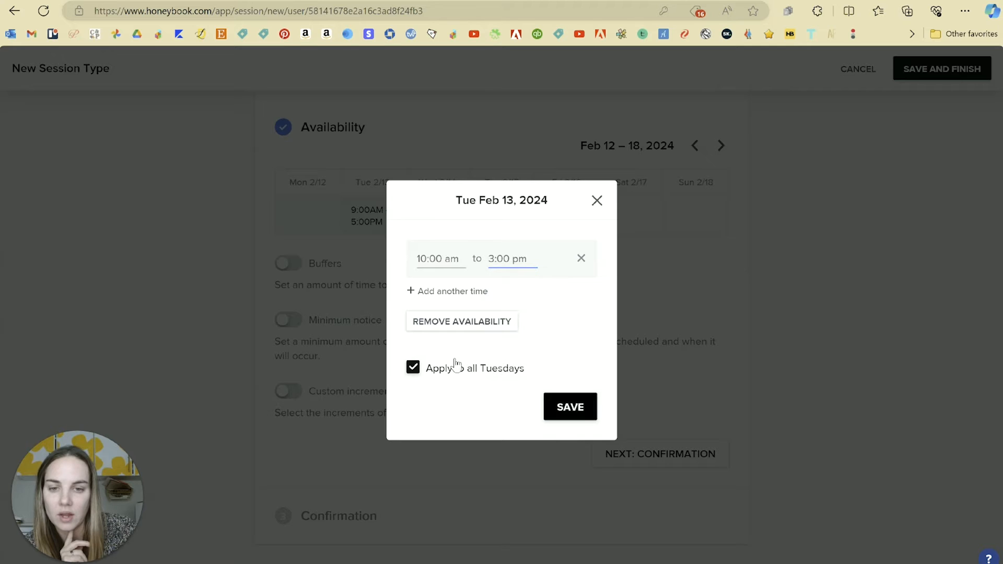
click(564, 406)
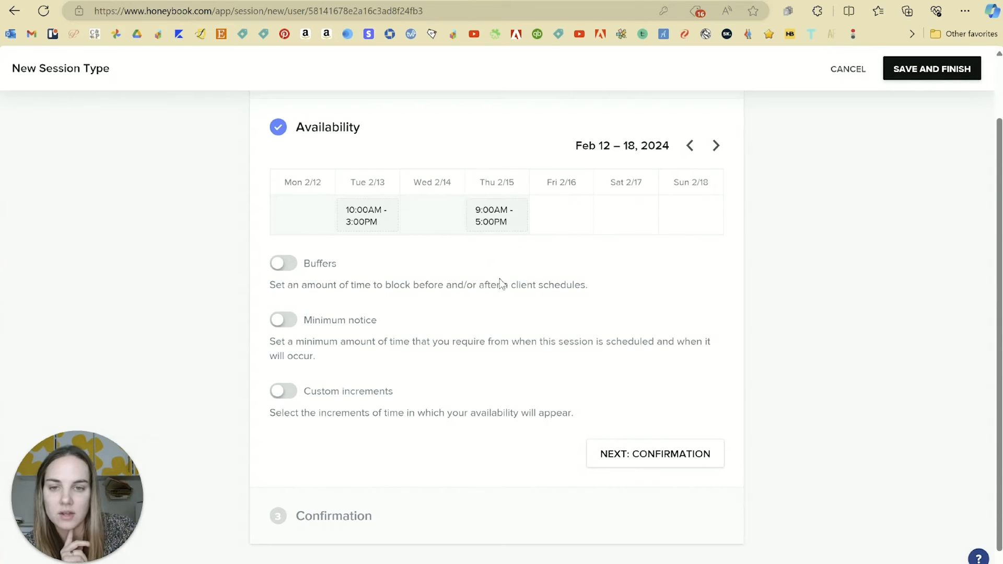
Set the availability for all Thursdays to 10:00 am to 3:00 pm and save it.
click(497, 215)
click(455, 259)
scroll(447, 314, down, 2)
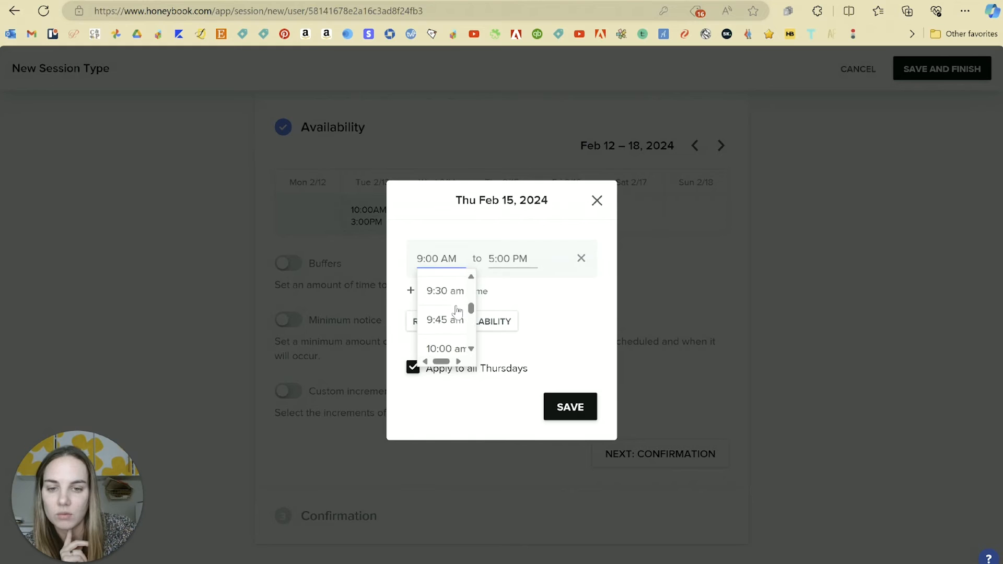
click(446, 334)
click(510, 260)
scroll(510, 334, up, 3)
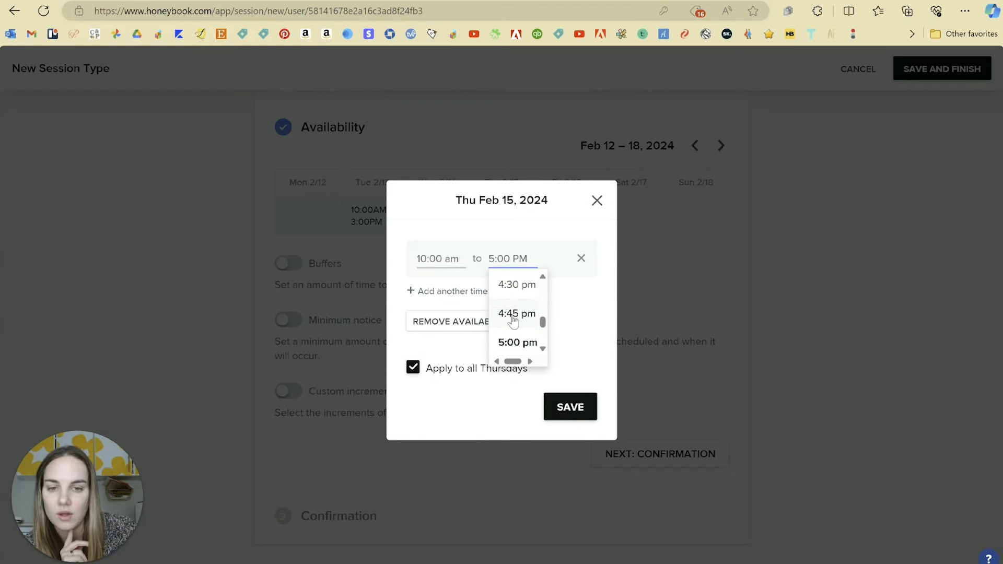
scroll(509, 337, up, 3)
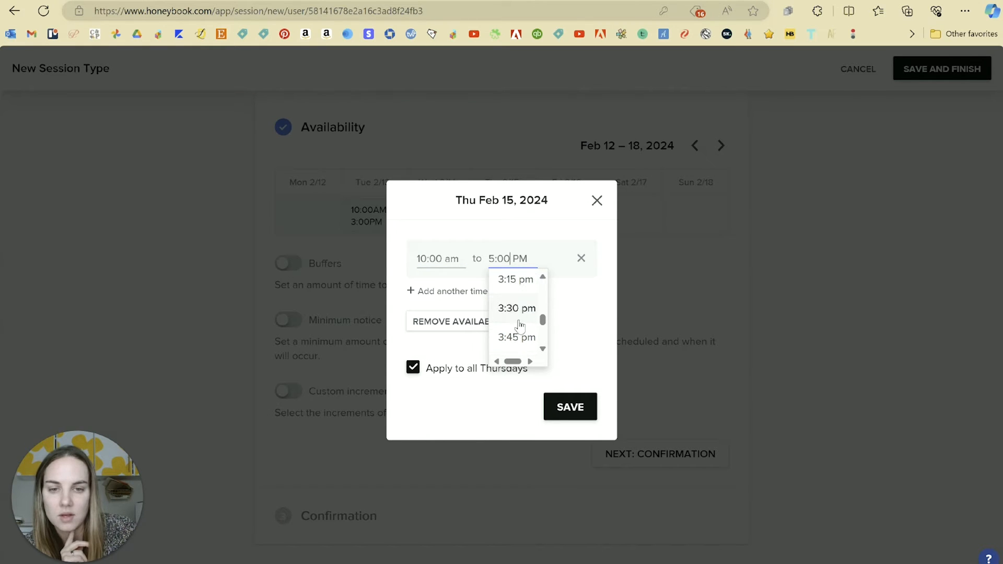
scroll(517, 307, up, 1)
click(514, 289)
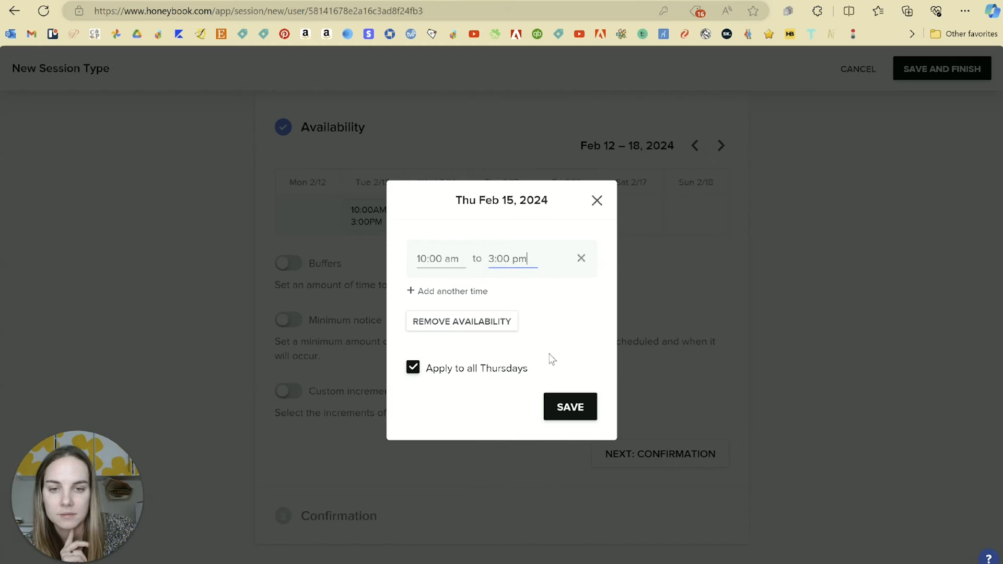
click(569, 406)
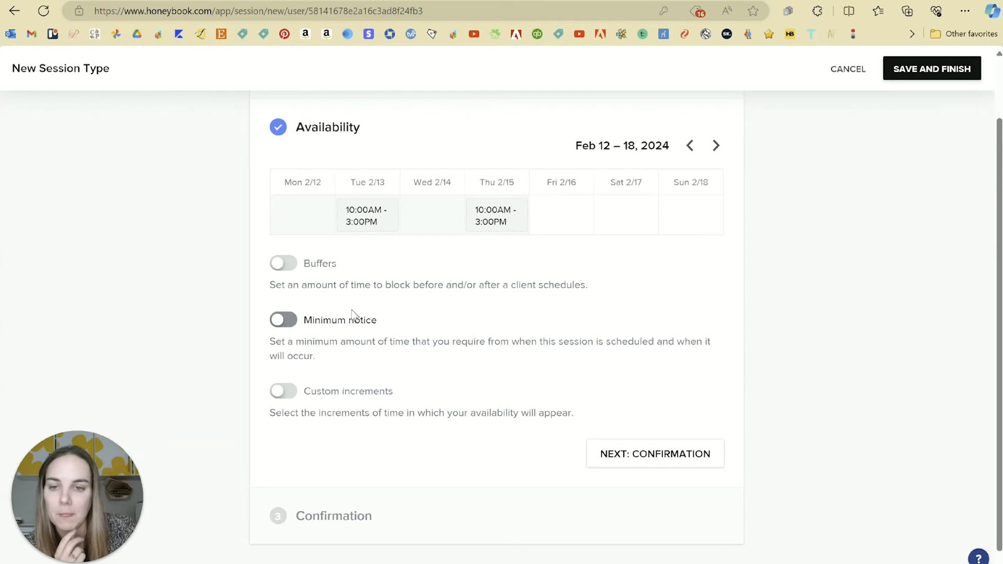
Enable buffers and set them to 15 minutes before and 15 minutes after each session.
click(278, 264)
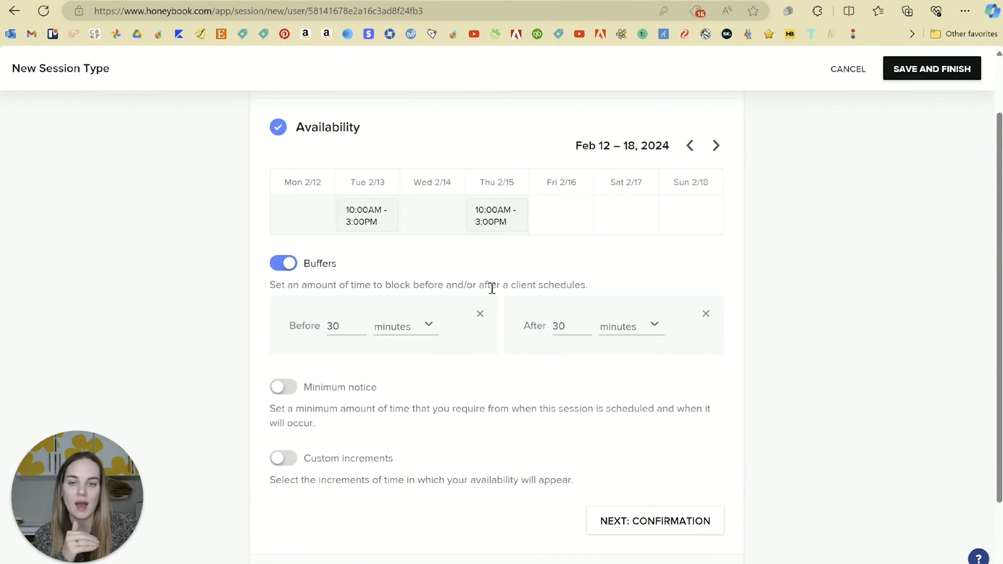
scroll(460, 277, down, 1)
click(349, 255)
key(BackSpace)
text(15)
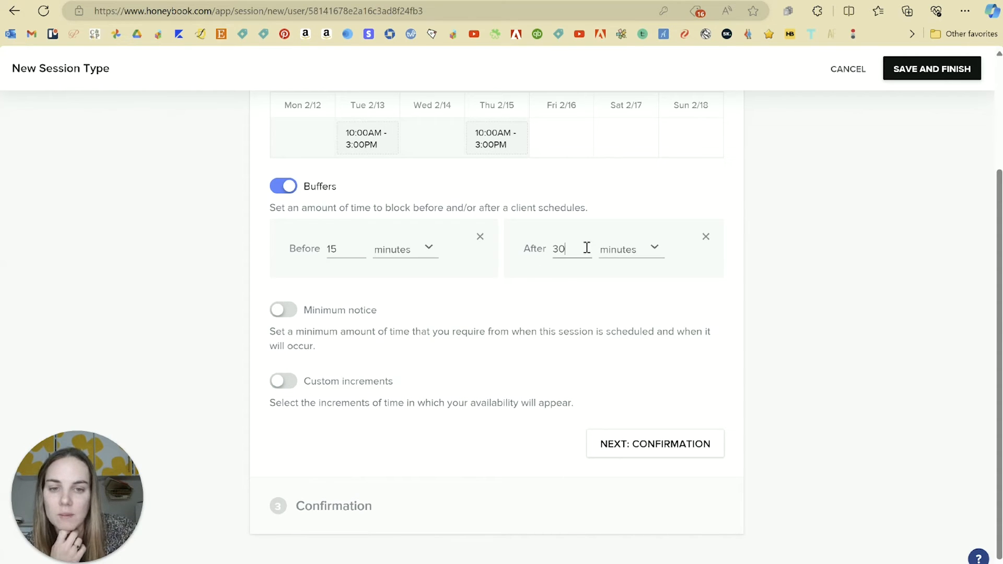
double_click(575, 260)
text(15)
Enable the minimum notice requirement, keeping it at 2 days.
click(494, 316)
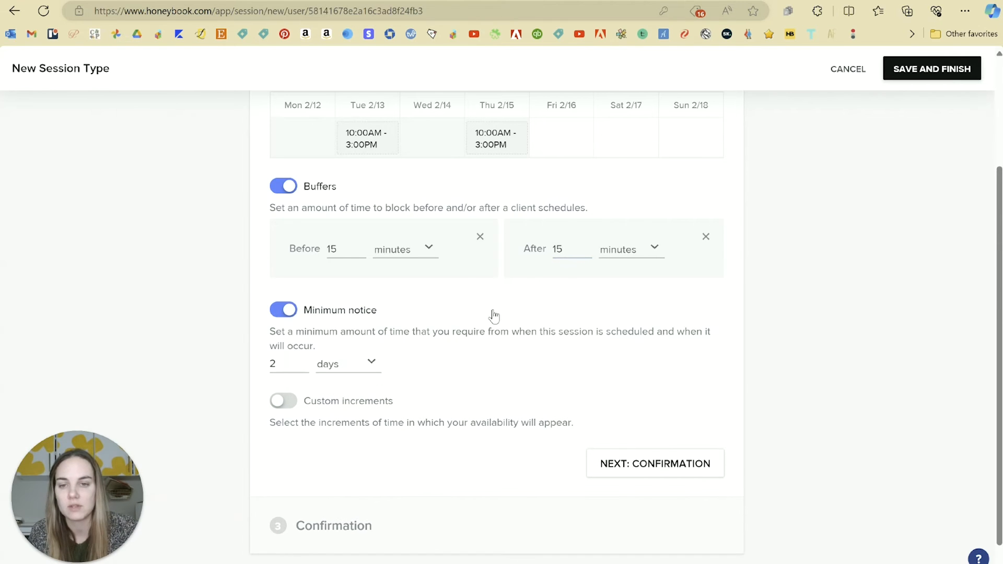
scroll(471, 309, down, 1)
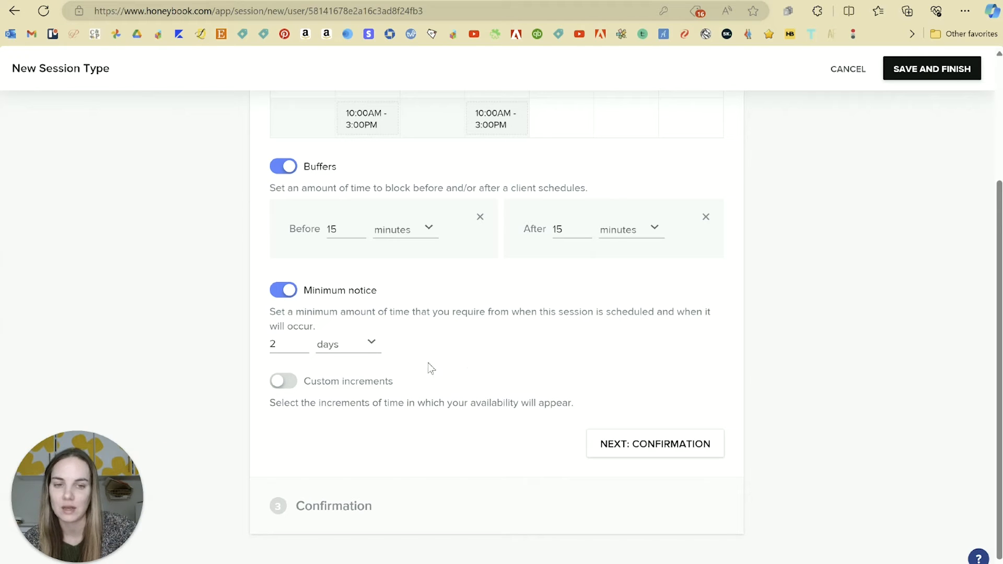
scroll(351, 174, up, 2)
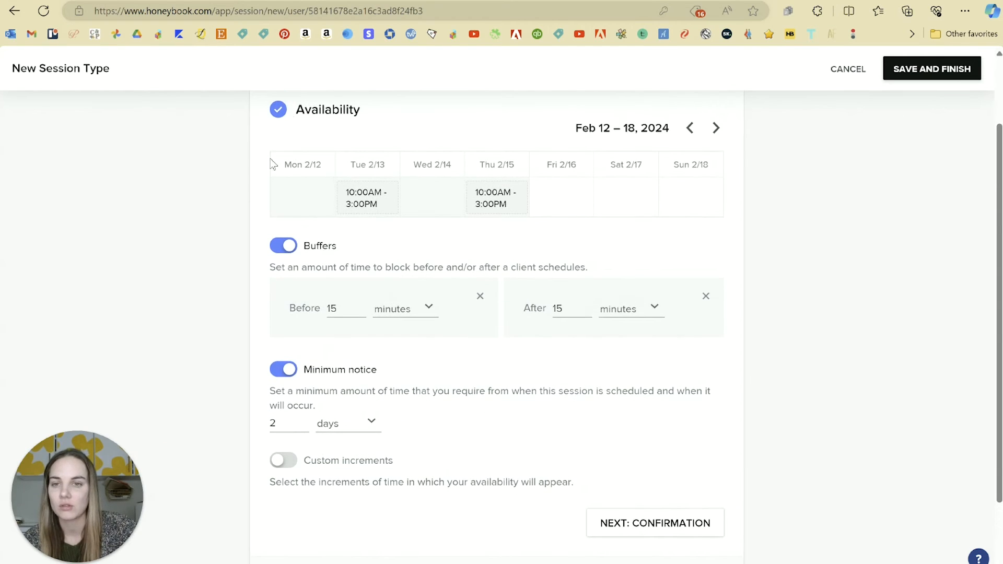
mouse_move(374, 205)
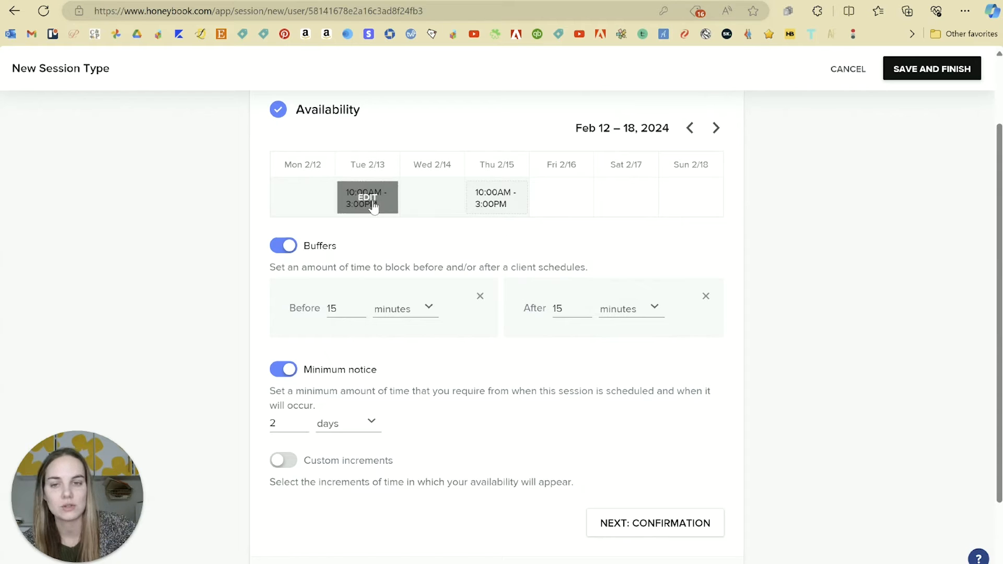
scroll(506, 255, down, 2)
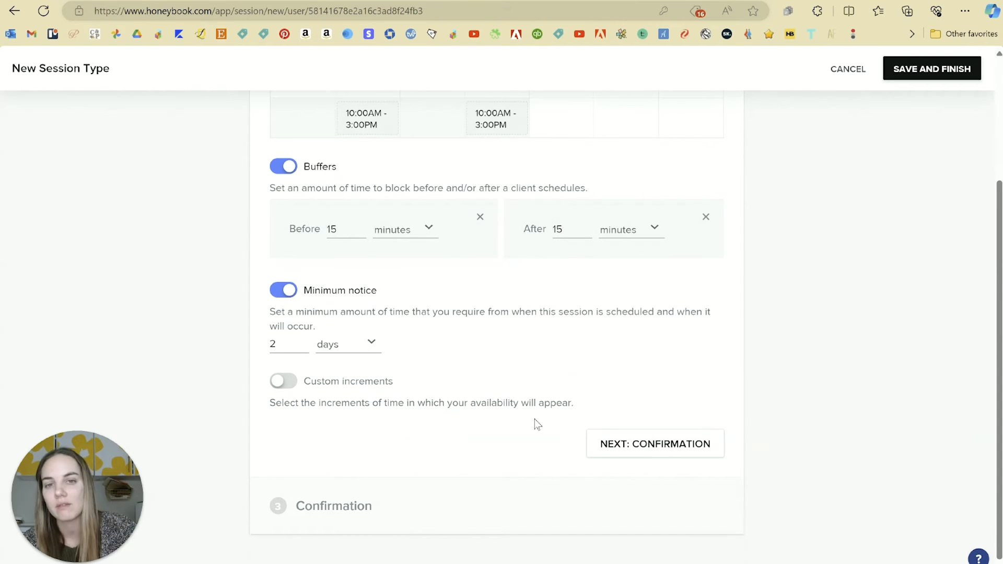
click(283, 381)
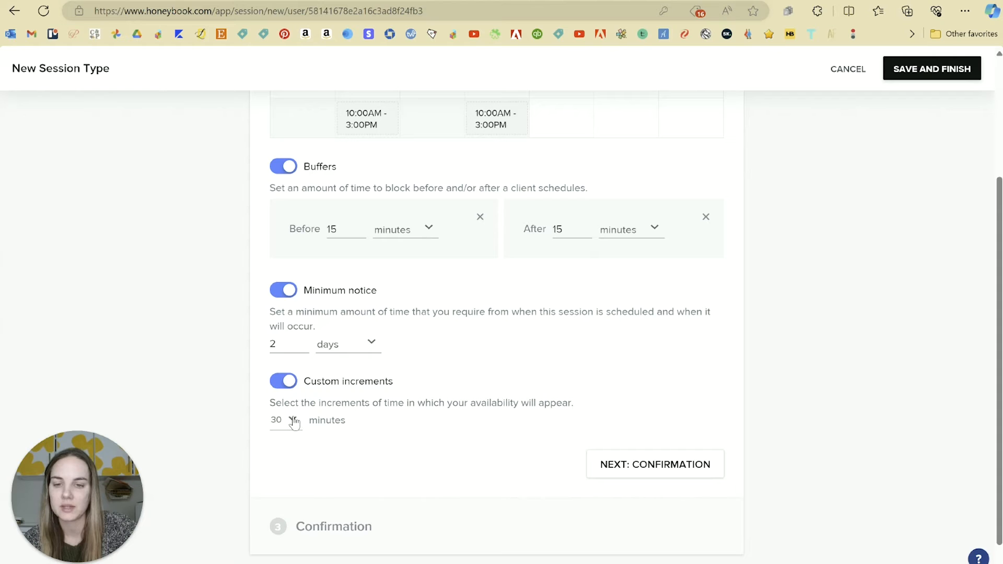
click(294, 422)
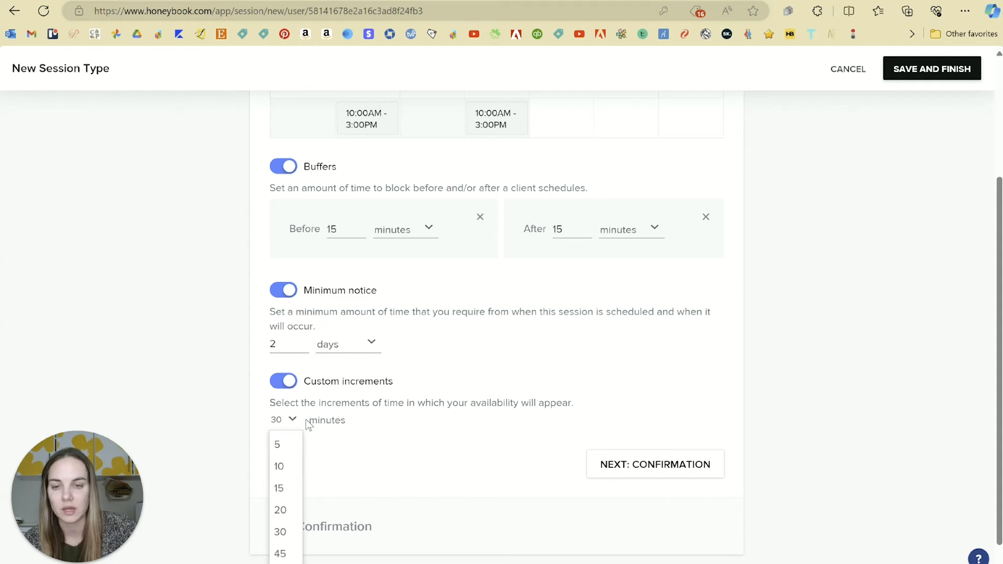
click(291, 387)
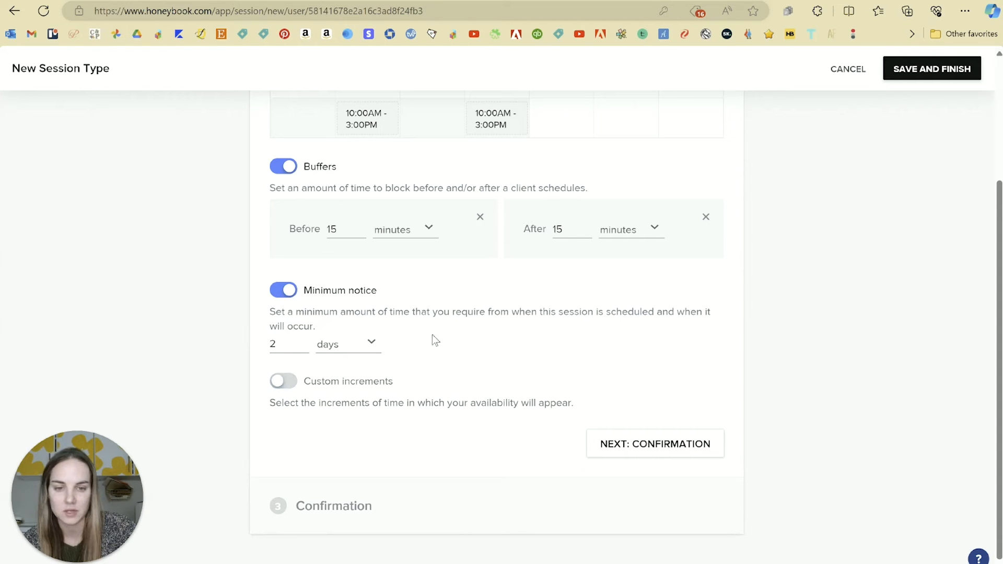
Proceed to the confirmation settings, leave the message and email options as they are, and finish the session.
click(661, 448)
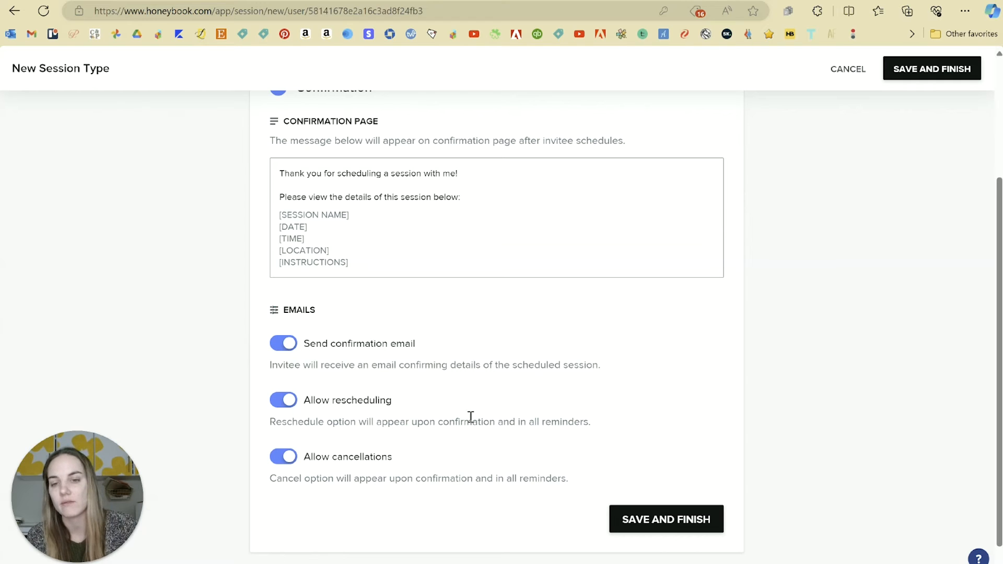
click(672, 520)
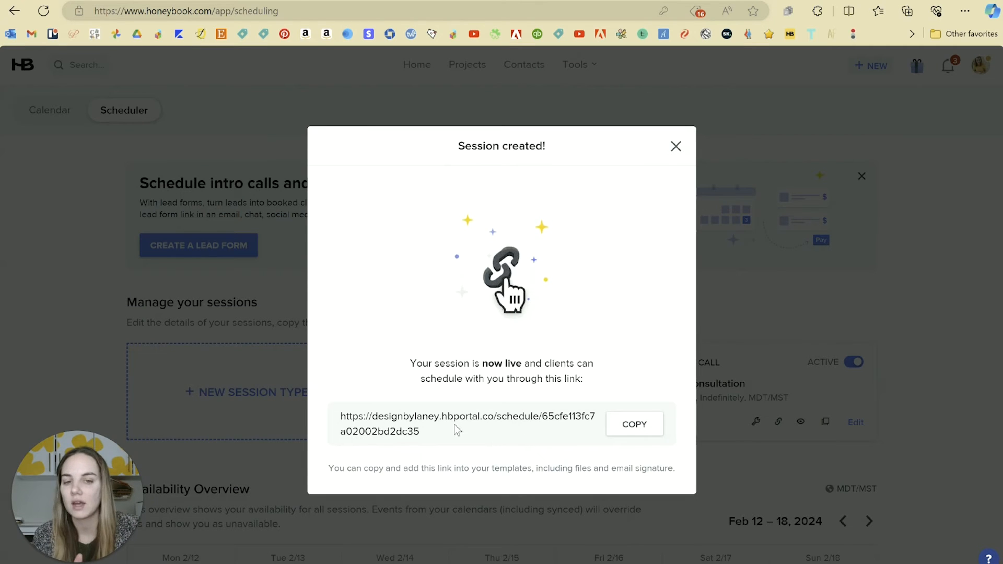
Copy the new session's scheduling link and open it in a new browser tab.
click(635, 424)
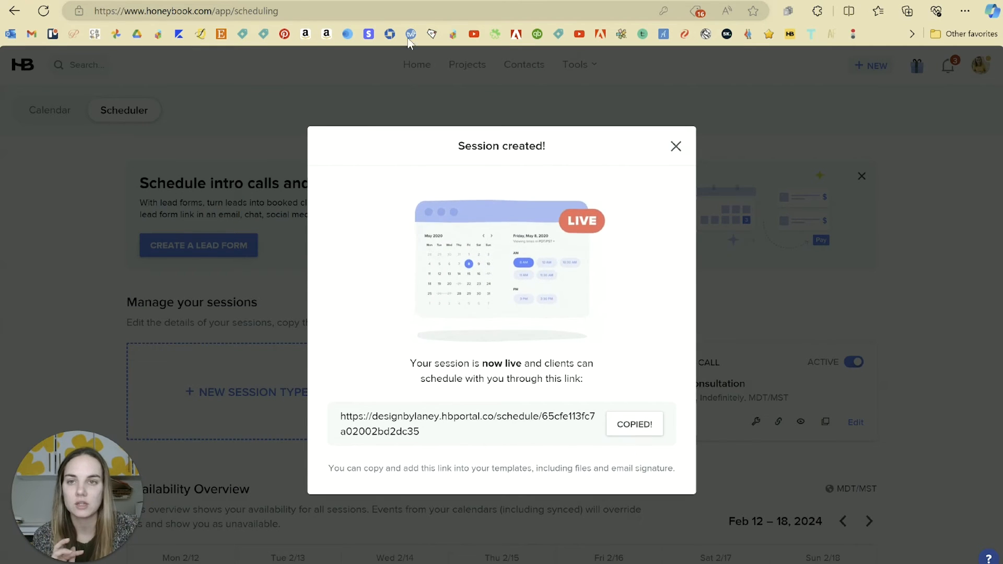
key(ctrl+t)
key(ctrl+v)
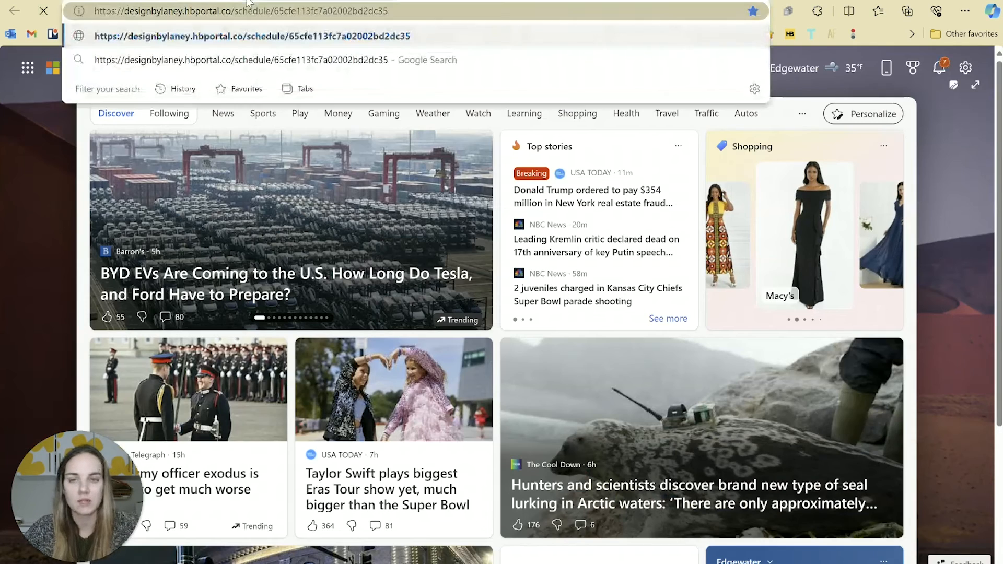
key(Return)
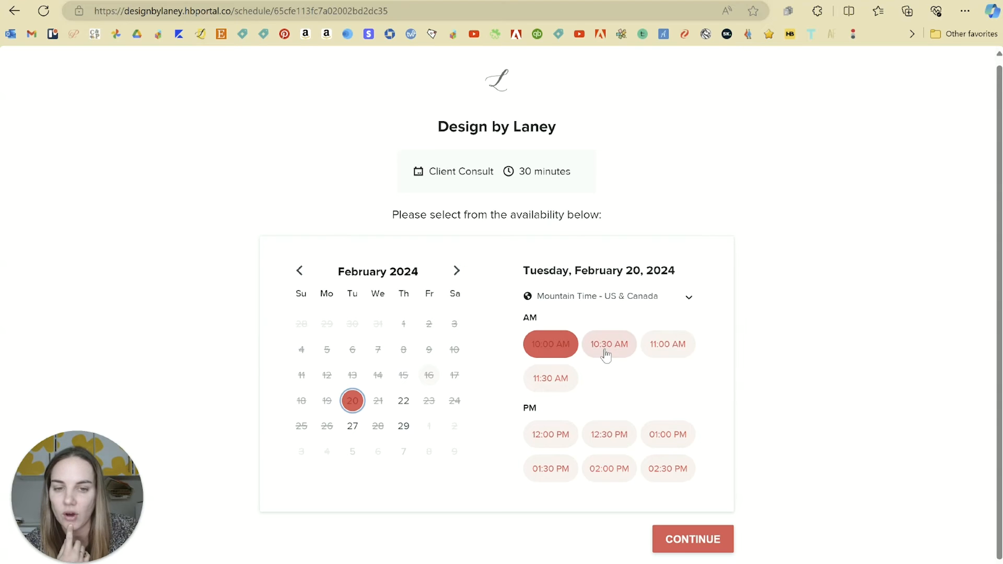
Check the bookable times for February 22, 27 and 29 and the open days in March 2024, then close the booking page.
click(404, 411)
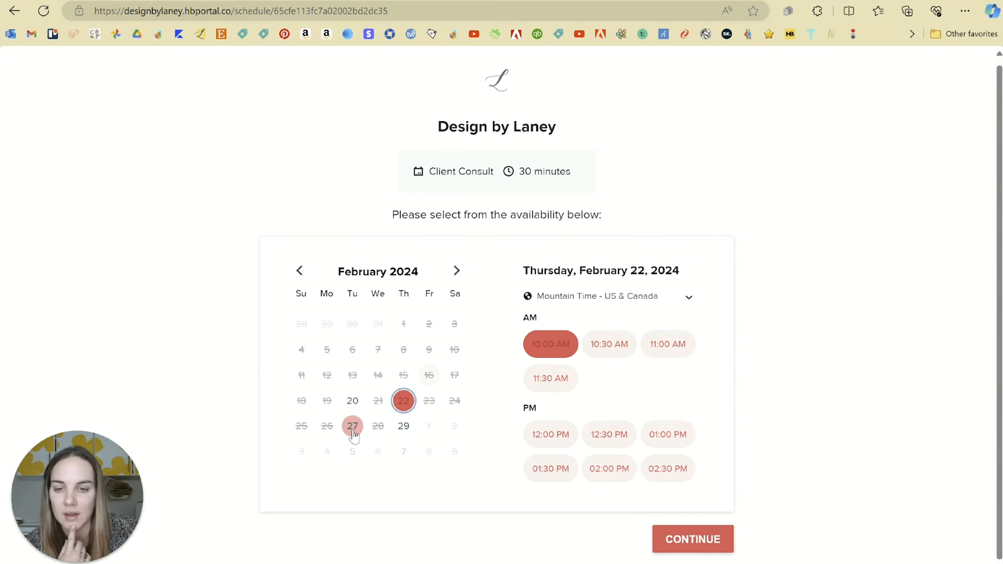
click(353, 426)
click(403, 426)
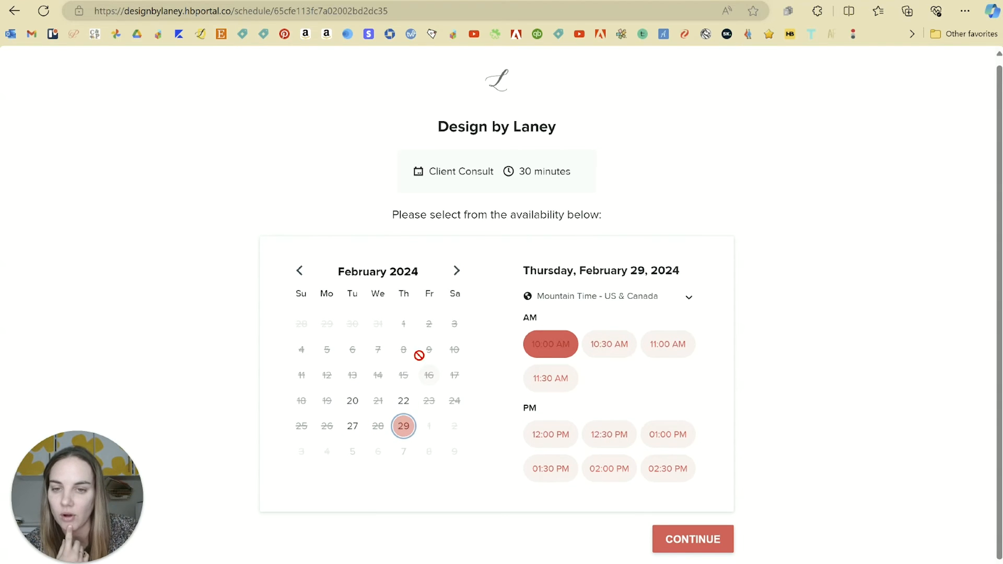
click(455, 271)
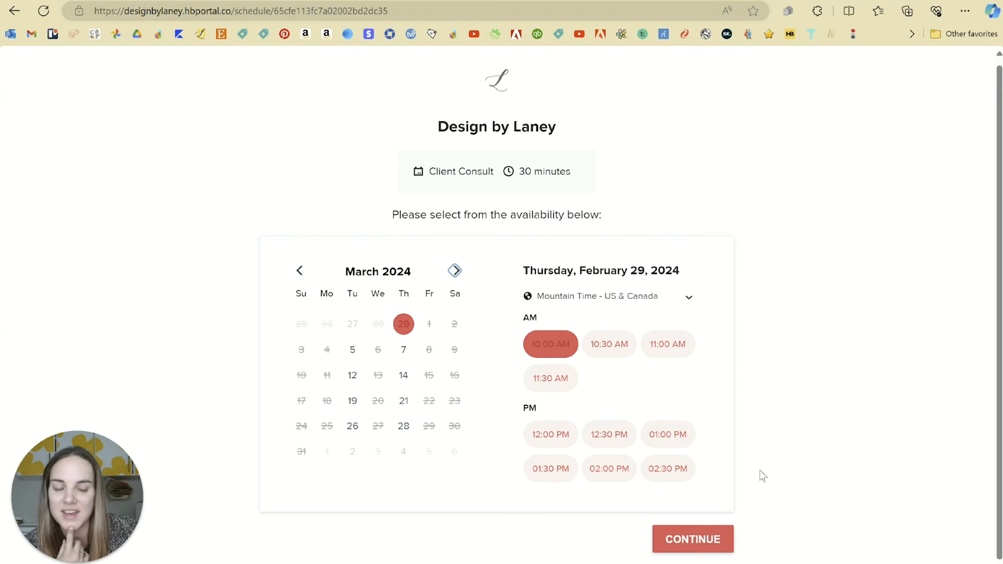
scroll(803, 402, up, 1)
key(ctrl+w)
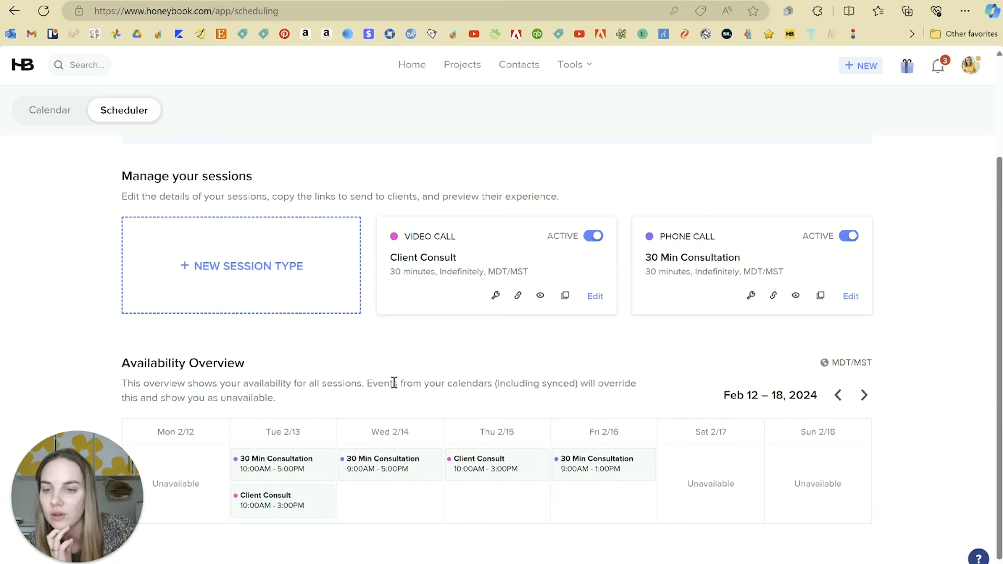
Examine the session slots in the Availability Overview for the week of Feb 12 – 18, 2024.
mouse_move(289, 470)
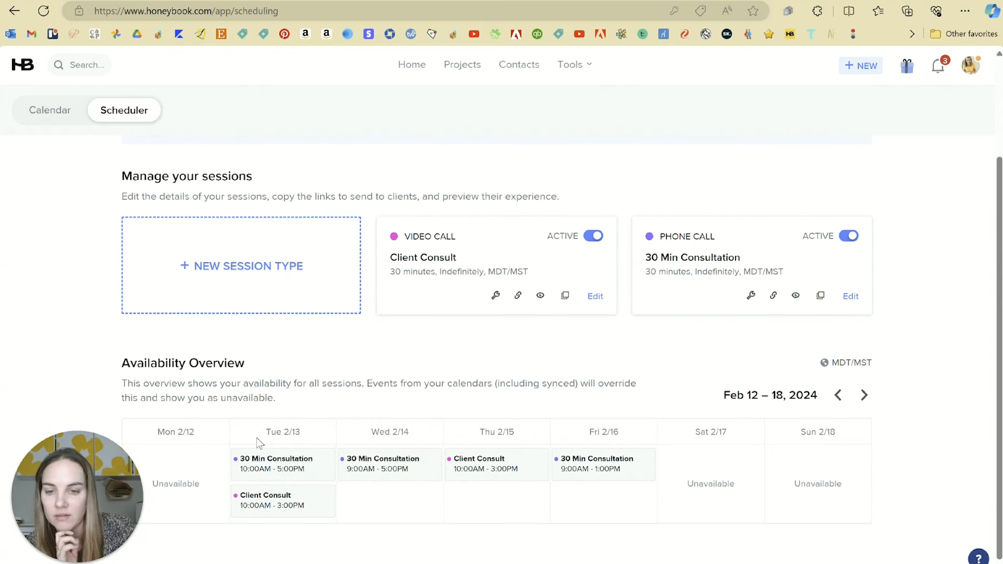
mouse_move(628, 462)
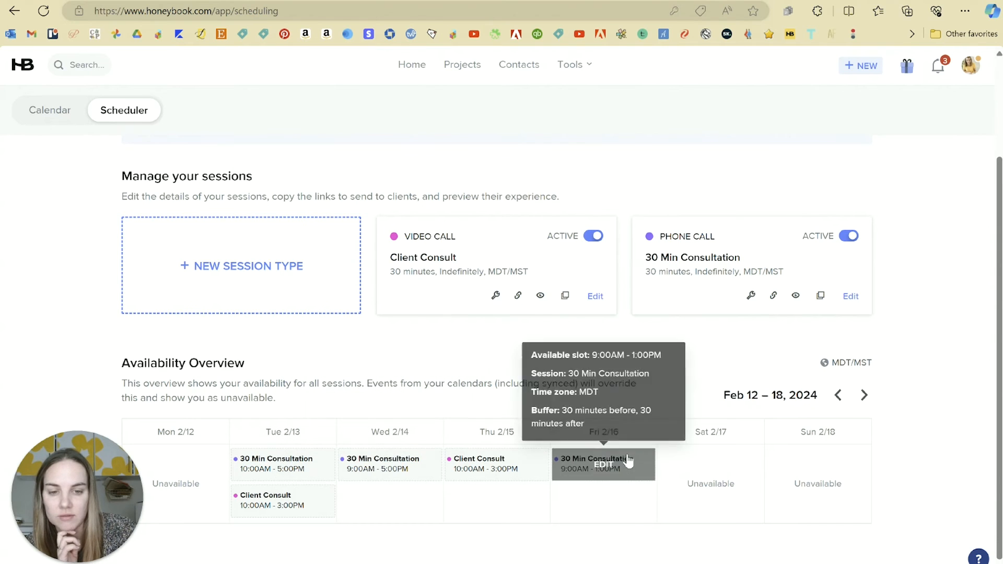
mouse_move(505, 478)
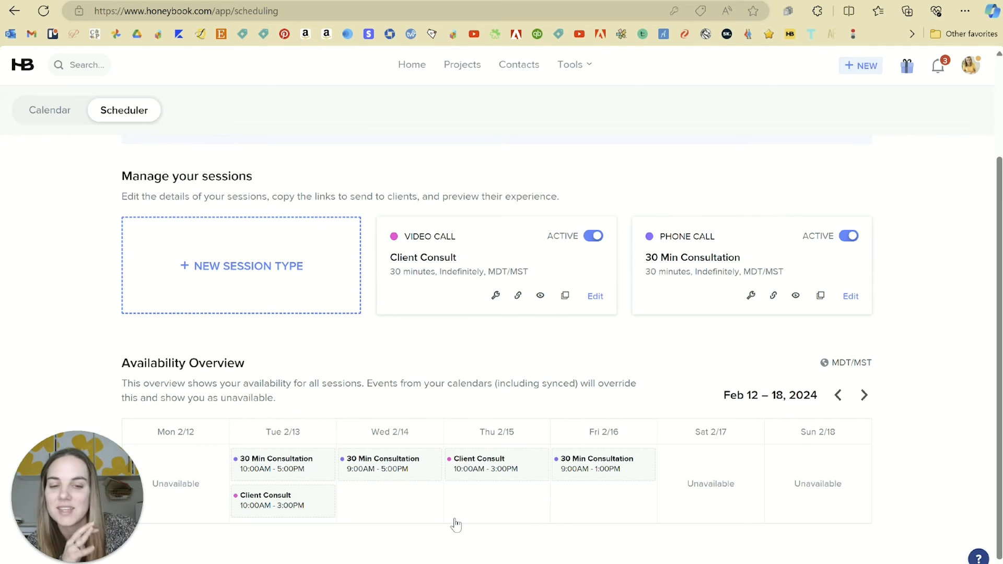
Check the February 2024 calendar and return to the scheduler.
click(52, 111)
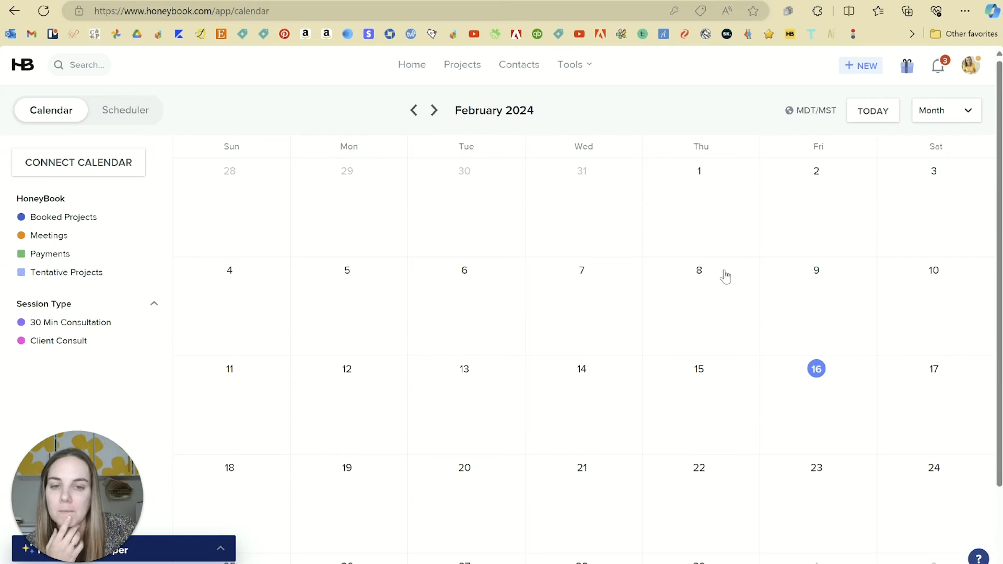
click(136, 110)
Open the templates library and create a new Scheduler template.
mouse_move(575, 64)
click(315, 148)
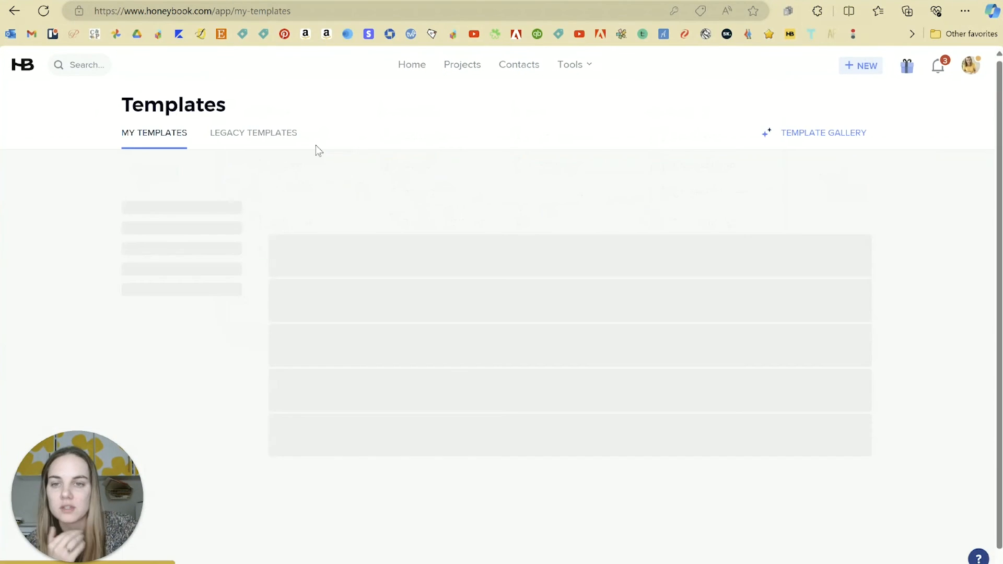
scroll(683, 312, down, 2)
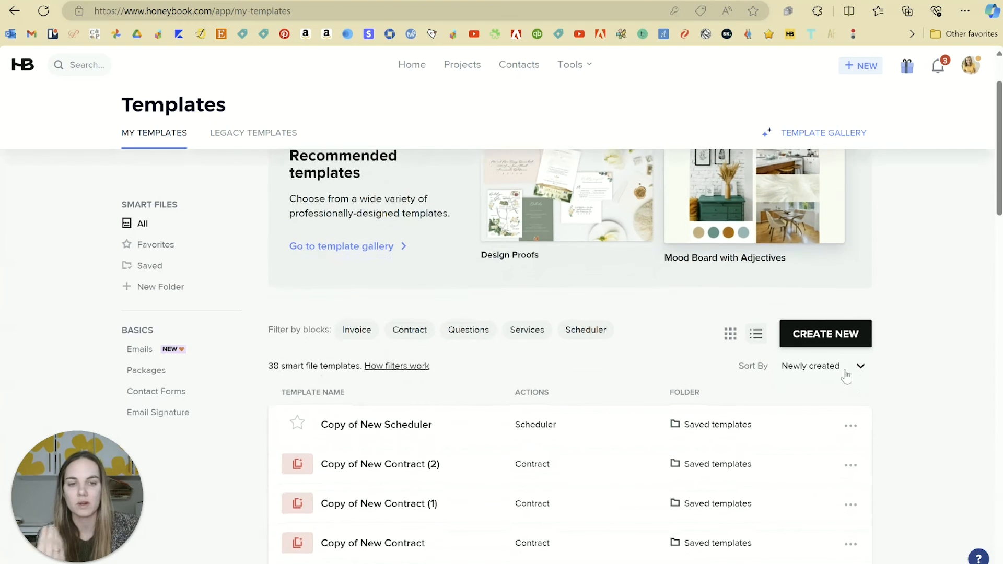
click(816, 337)
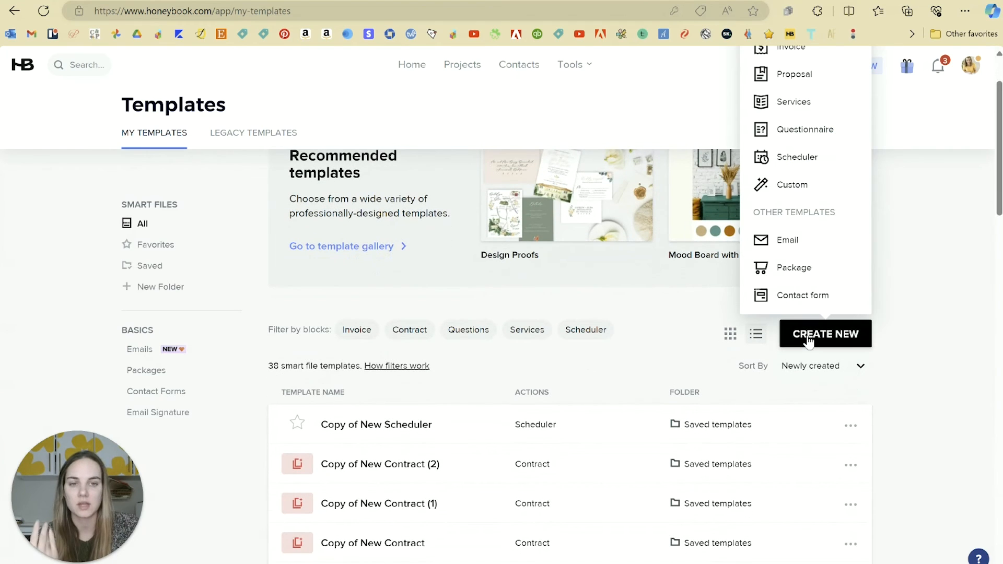
click(797, 157)
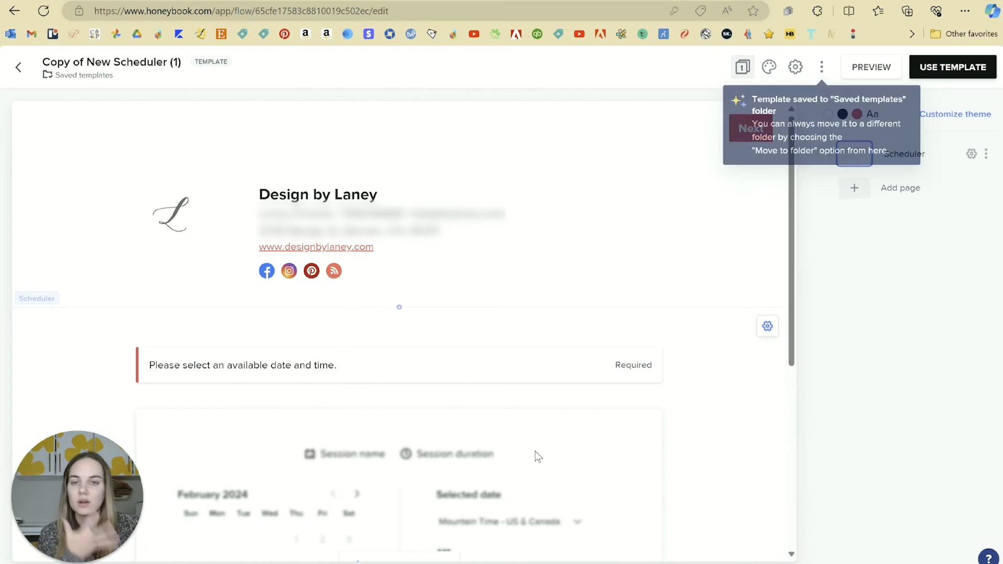
Add the Client Consult session to the new template's scheduler block.
scroll(540, 272, down, 4)
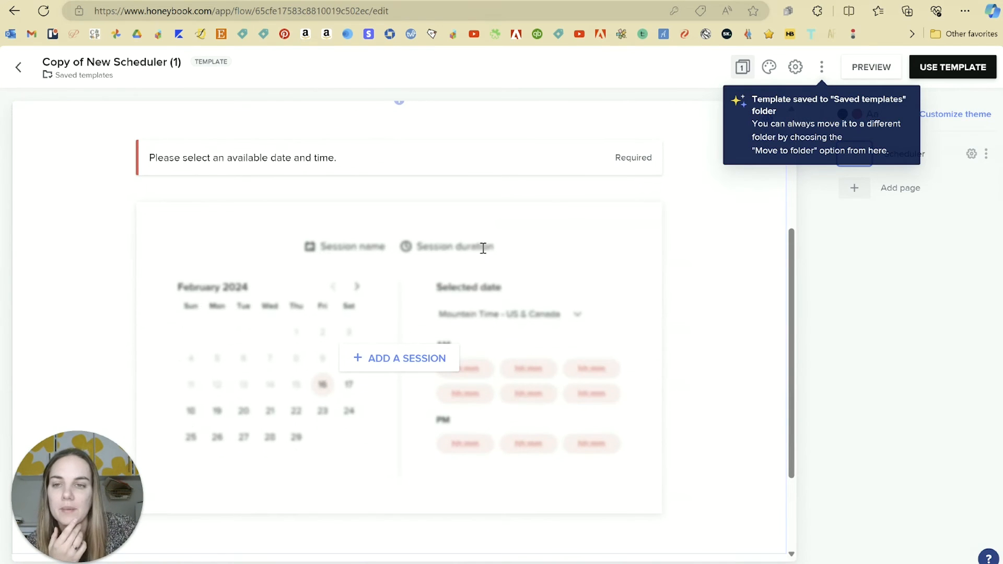
scroll(589, 282, down, 1)
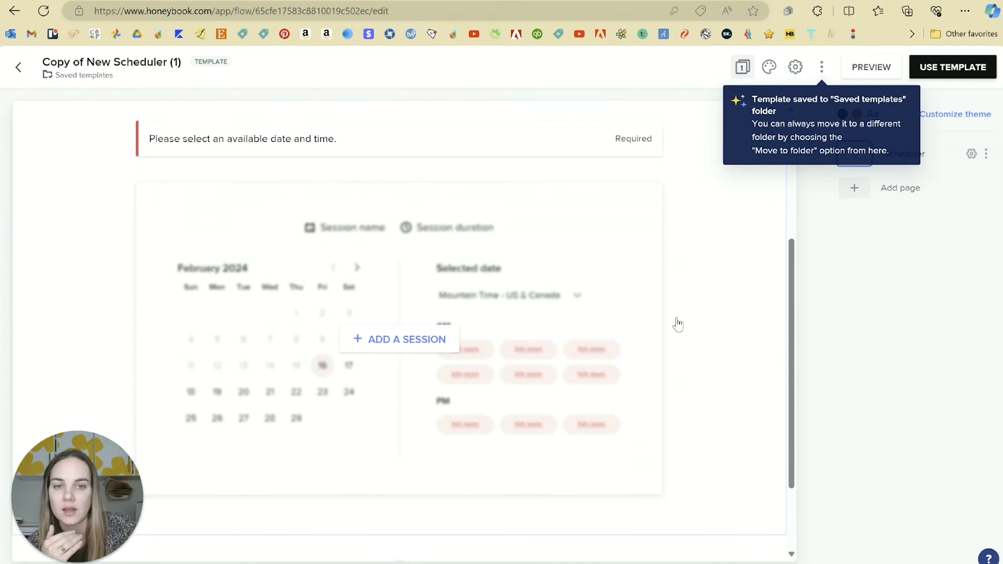
scroll(678, 324, up, 1)
click(417, 359)
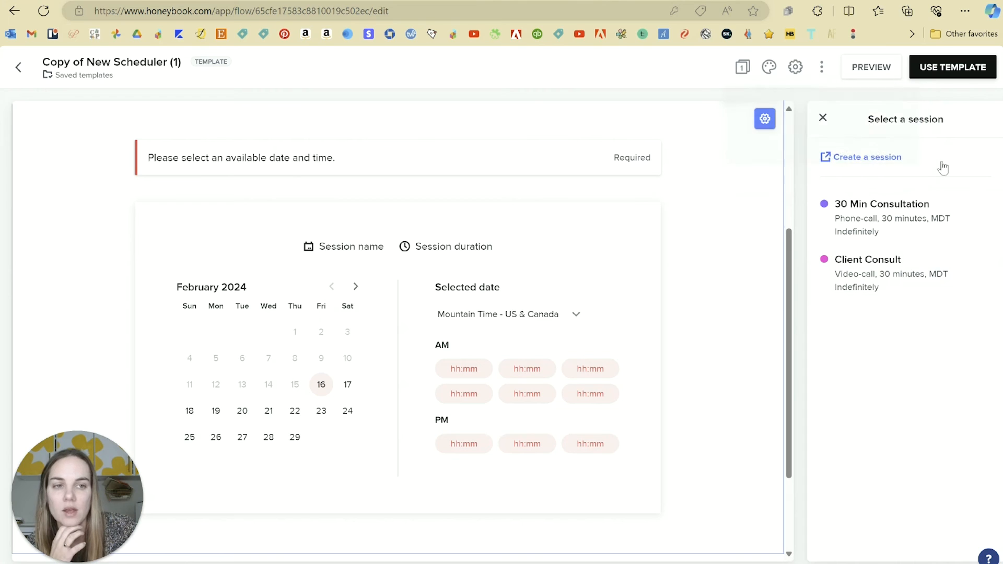
click(869, 287)
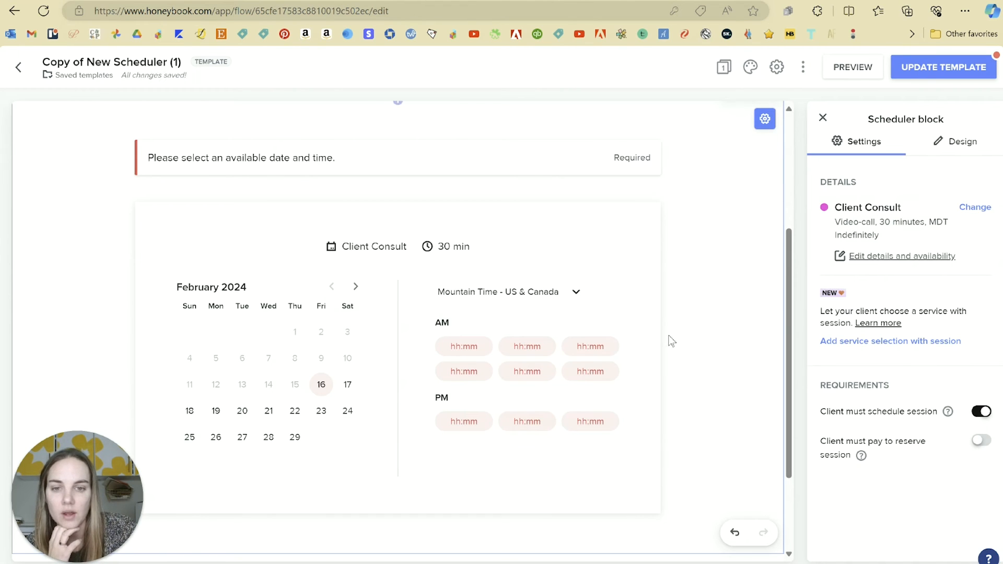
Review the template's scheduler page and the choices for adding another page, without adding one.
scroll(678, 318, down, 3)
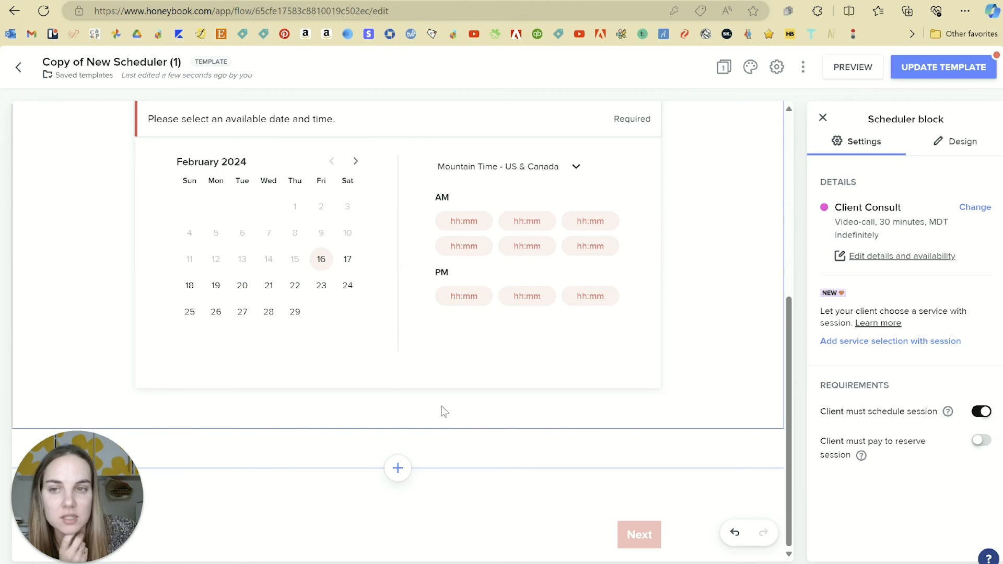
scroll(448, 466, up, 2)
scroll(449, 464, down, 2)
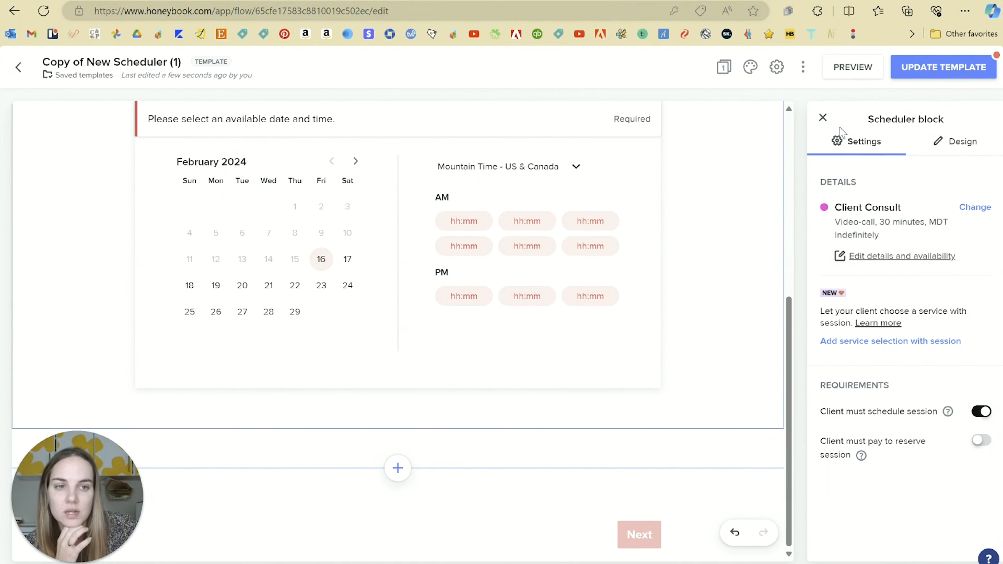
click(823, 118)
click(853, 189)
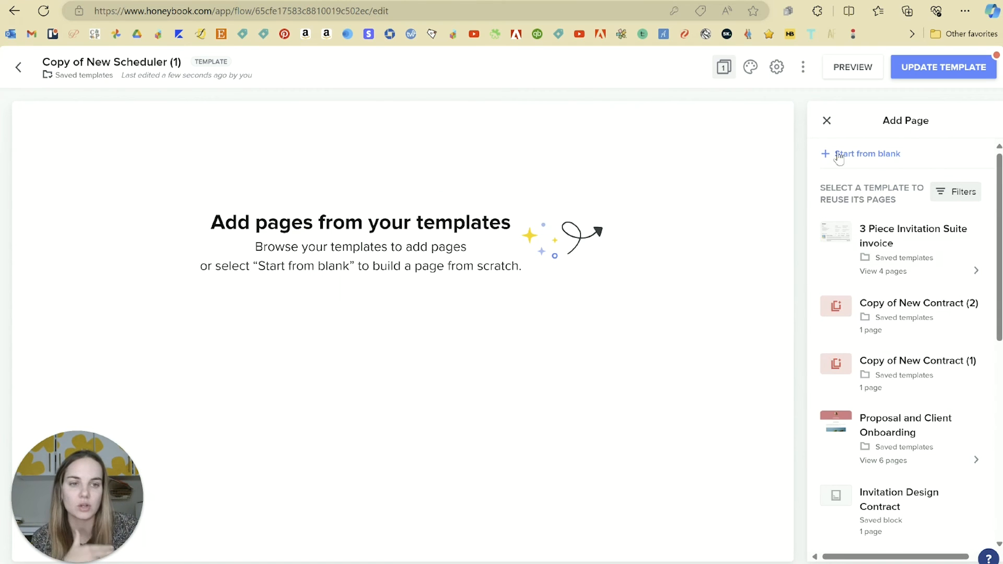
click(826, 118)
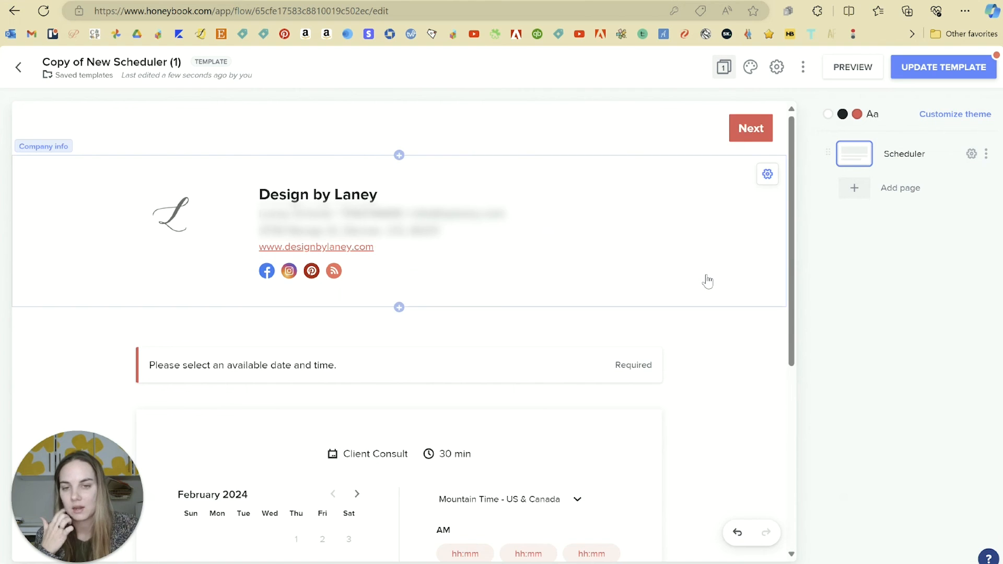
scroll(706, 281, down, 3)
scroll(710, 280, down, 2)
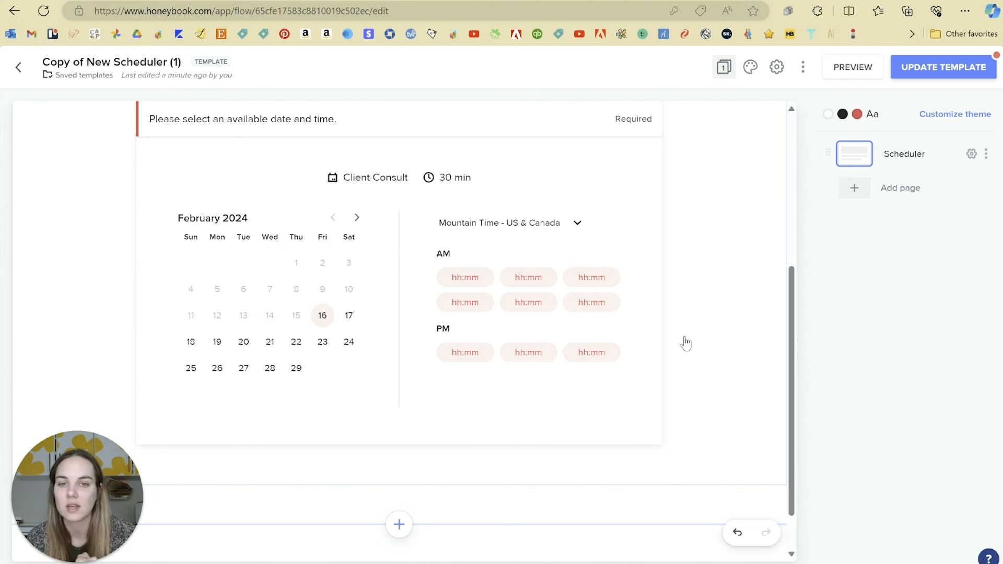
scroll(686, 343, down, 1)
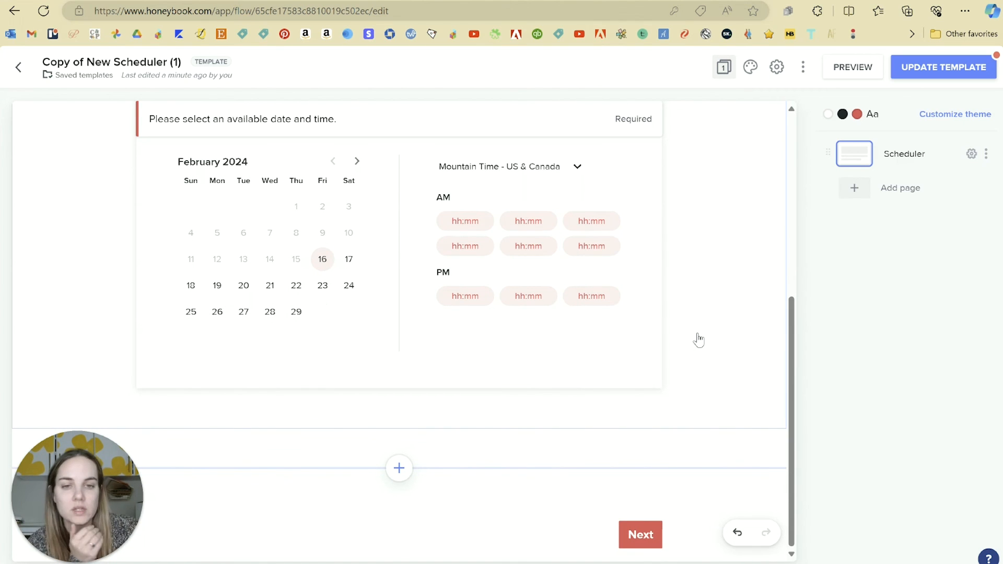
scroll(756, 327, up, 1)
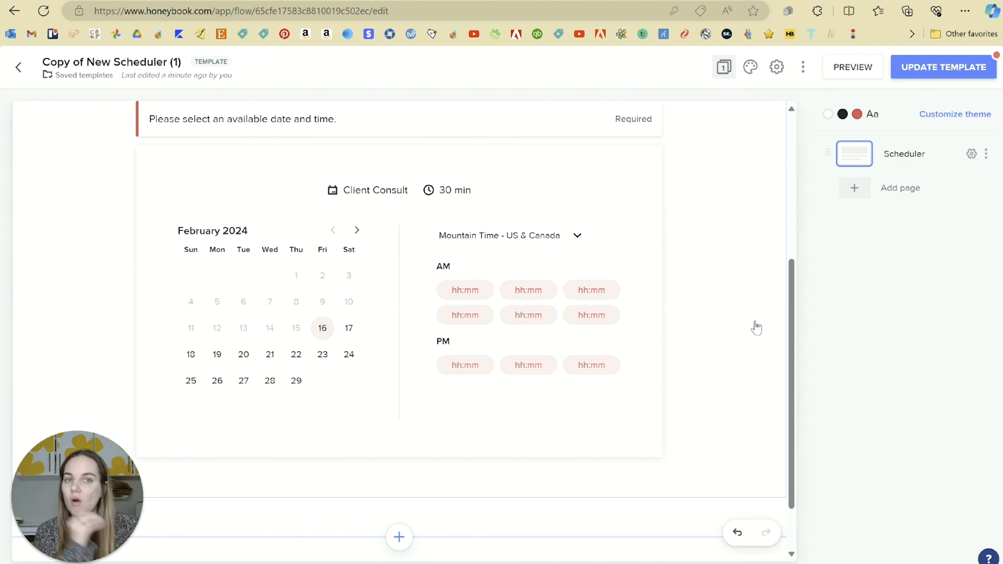
Update the template with the changes and exit to the templates list.
click(18, 68)
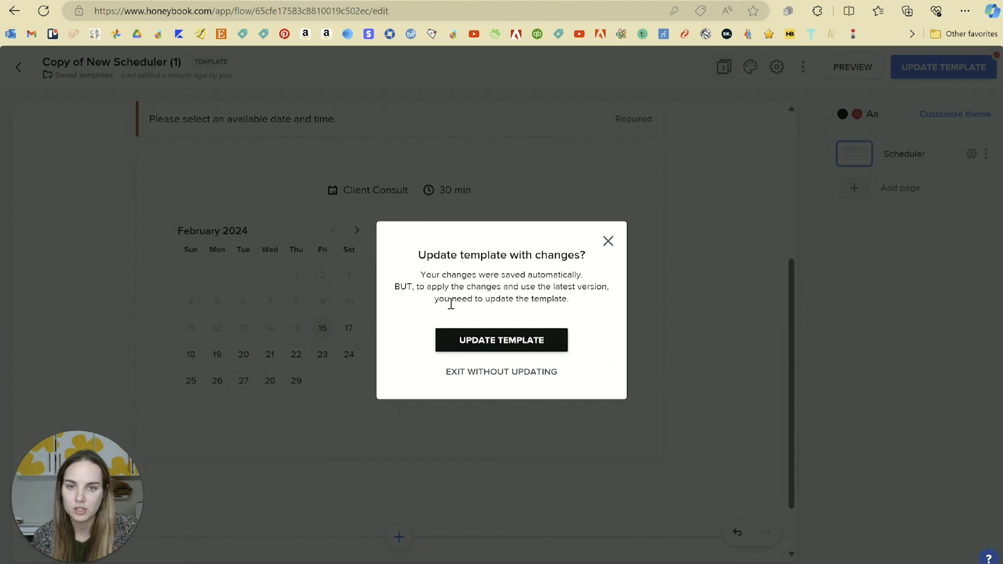
click(470, 348)
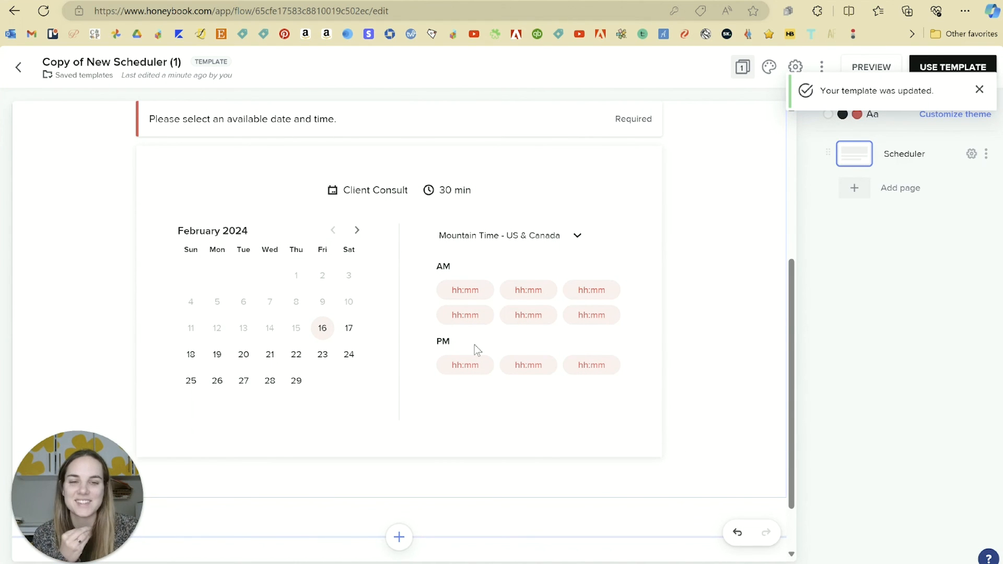
click(18, 67)
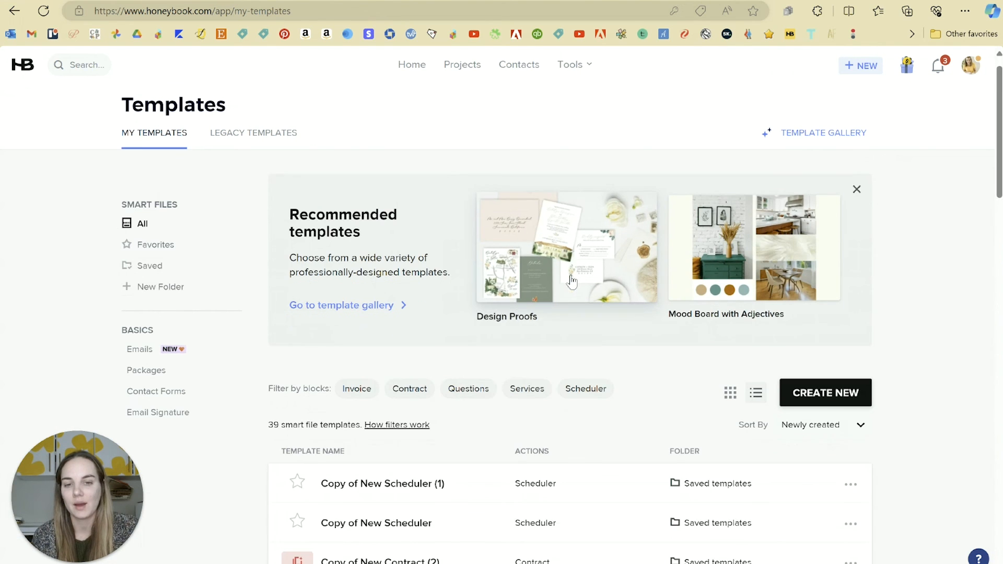
scroll(549, 314, down, 2)
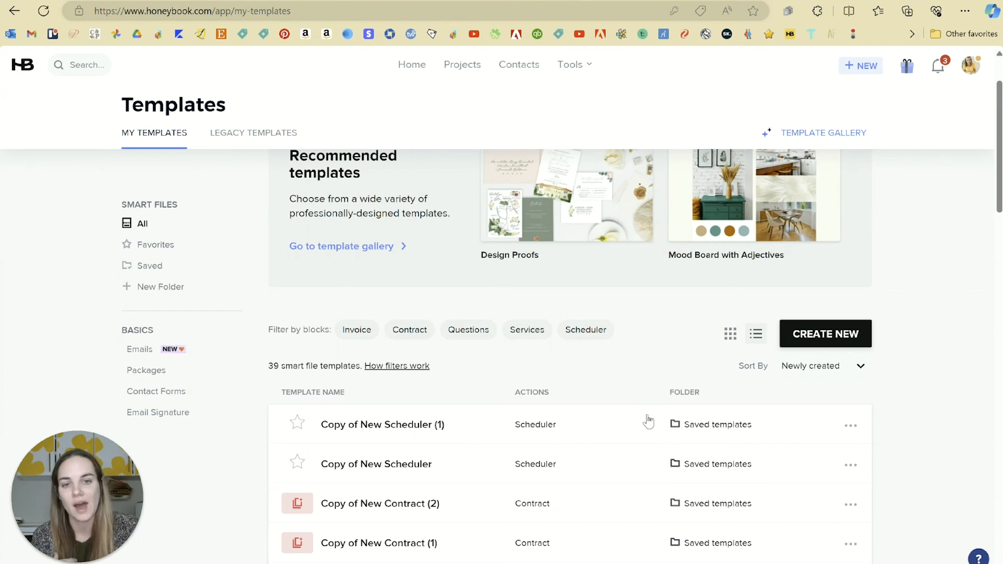
scroll(671, 312, down, 3)
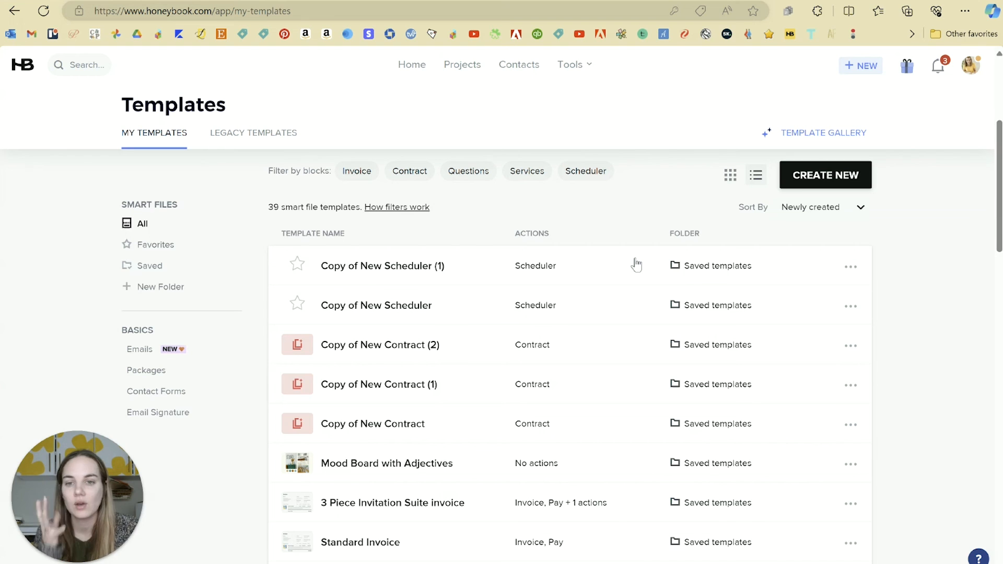
scroll(636, 265, up, 3)
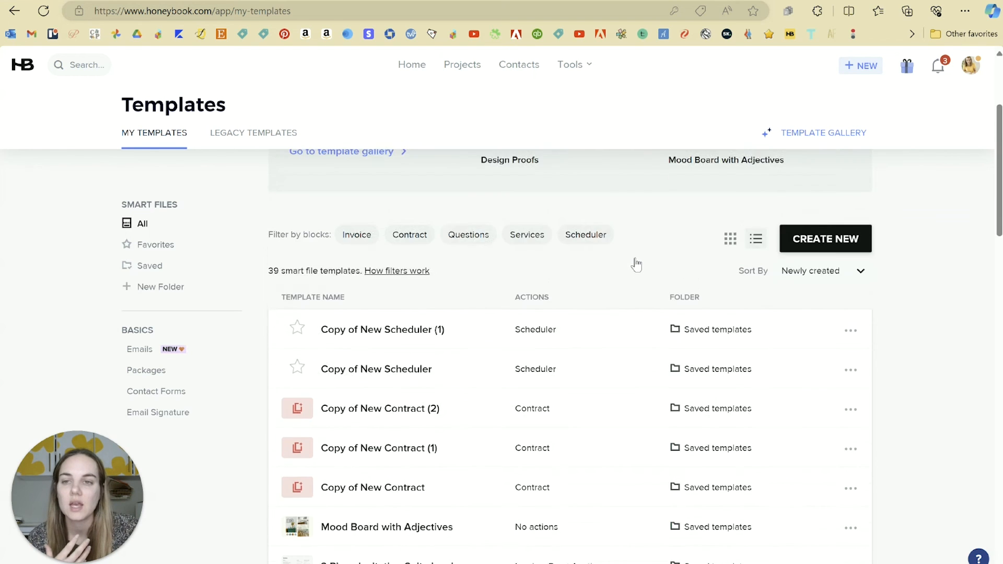
scroll(632, 290, down, 3)
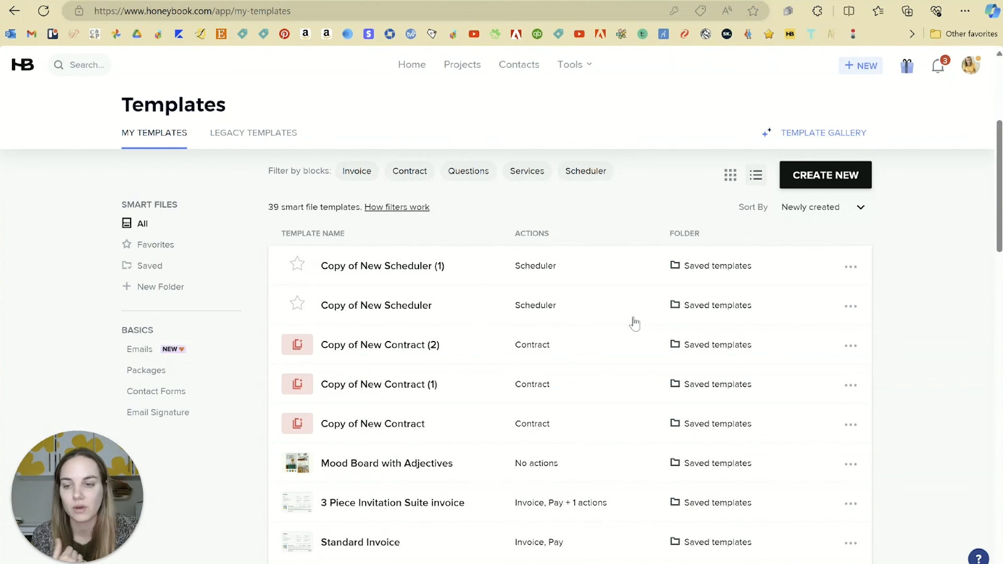
scroll(635, 324, up, 5)
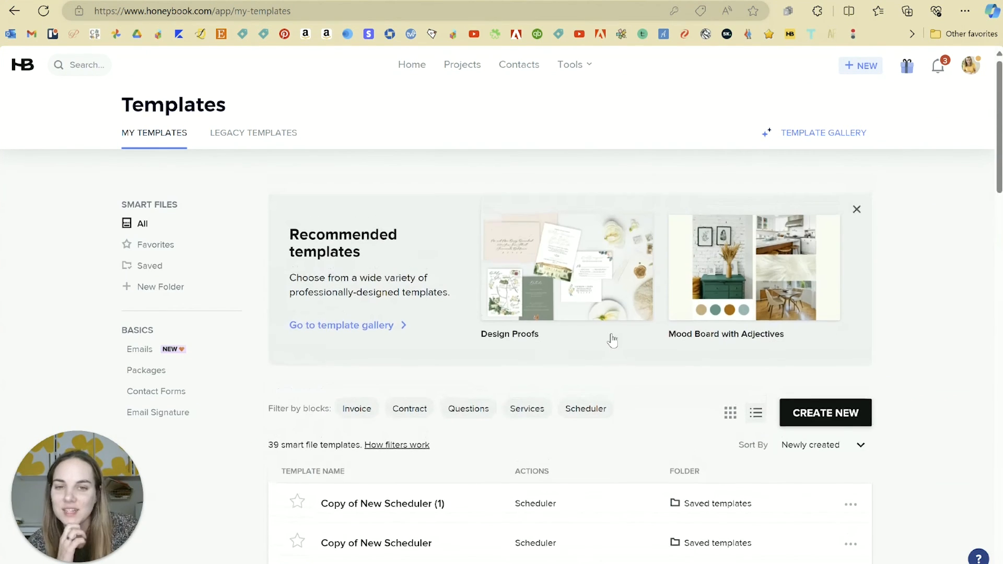